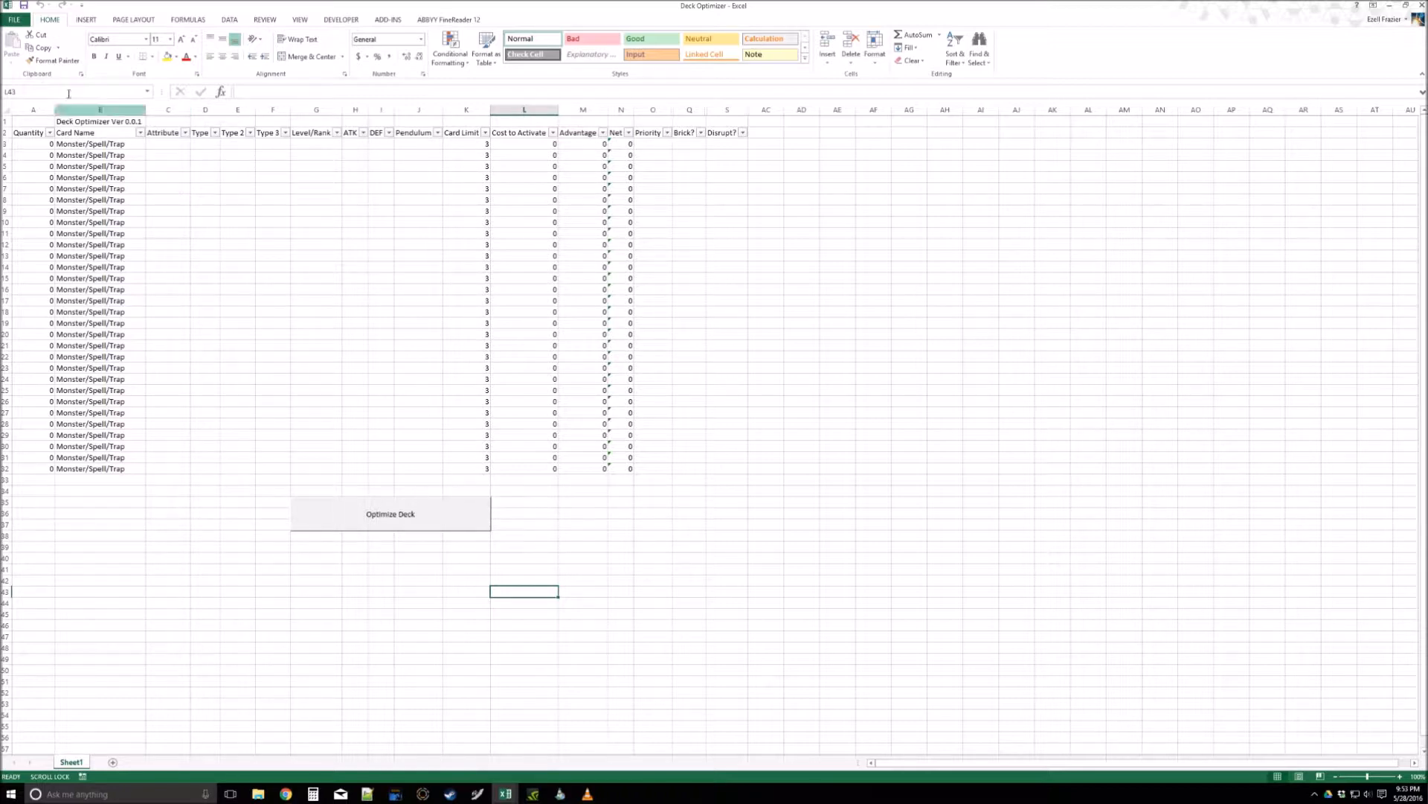
Step: Check in the Excel add-ins manager that the Solver Add-in is enabled
left_click_drag(257, 6, 223, 0)
left_click(23, 21)
left_click(23, 20)
left_click(18, 22)
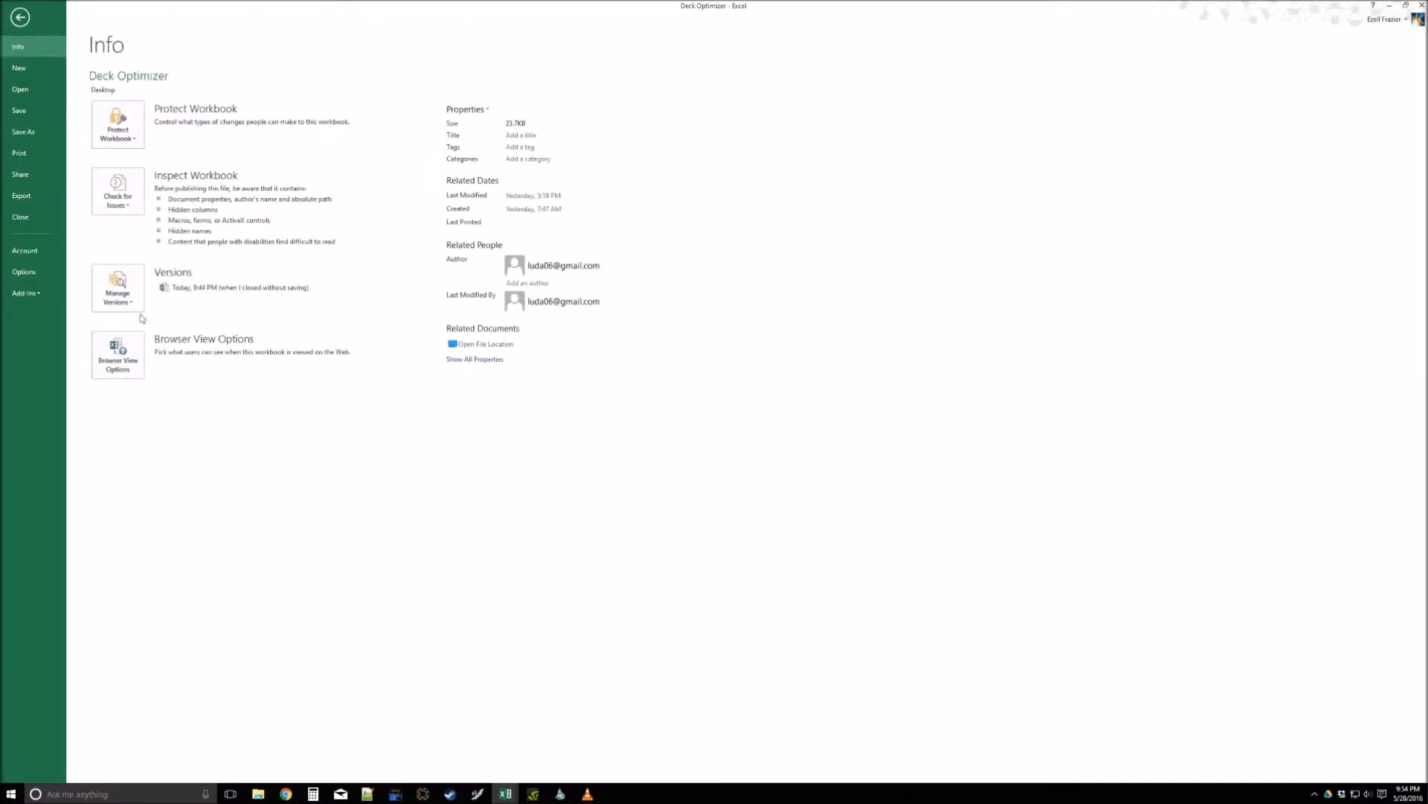
left_click(42, 275)
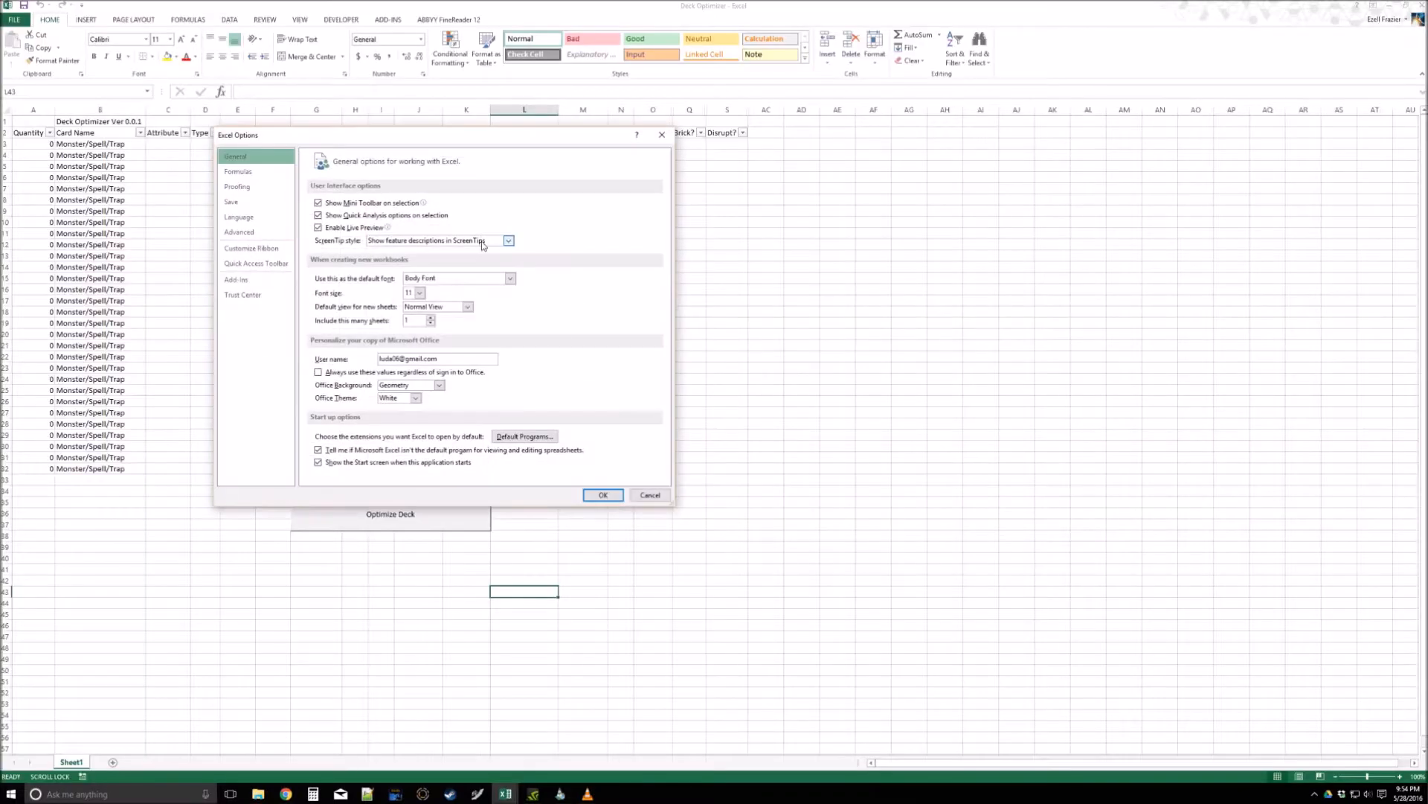
left_click(243, 282)
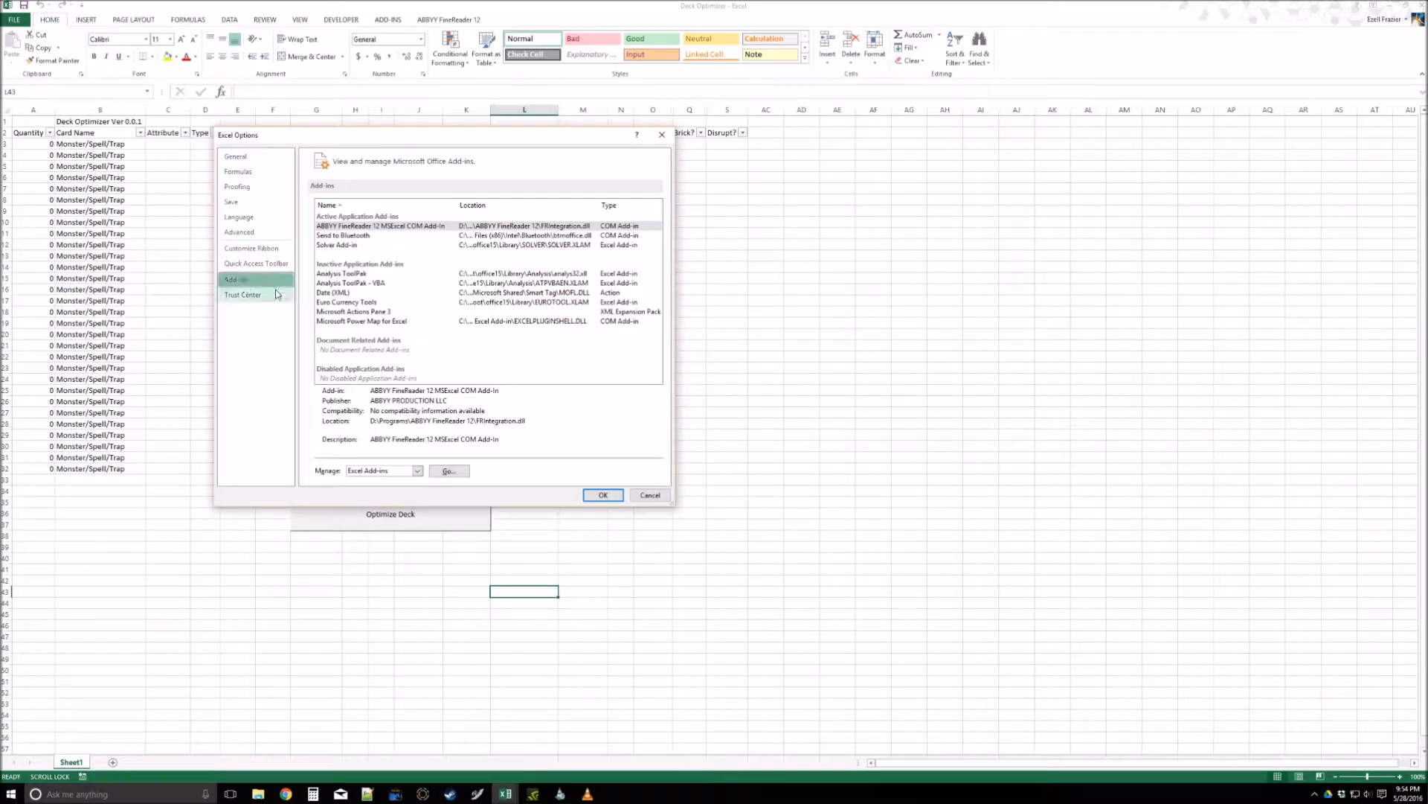
left_click(450, 470)
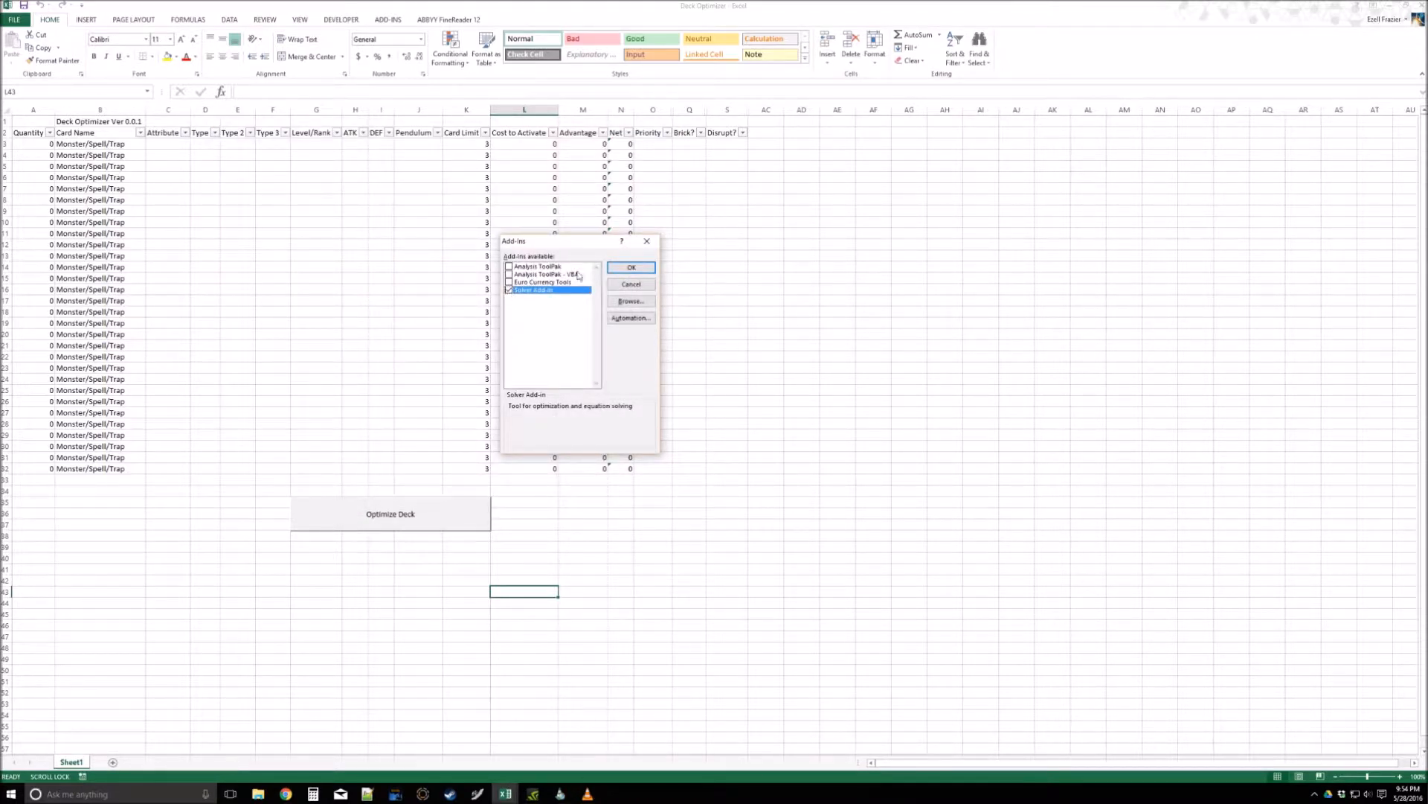
left_click(647, 241)
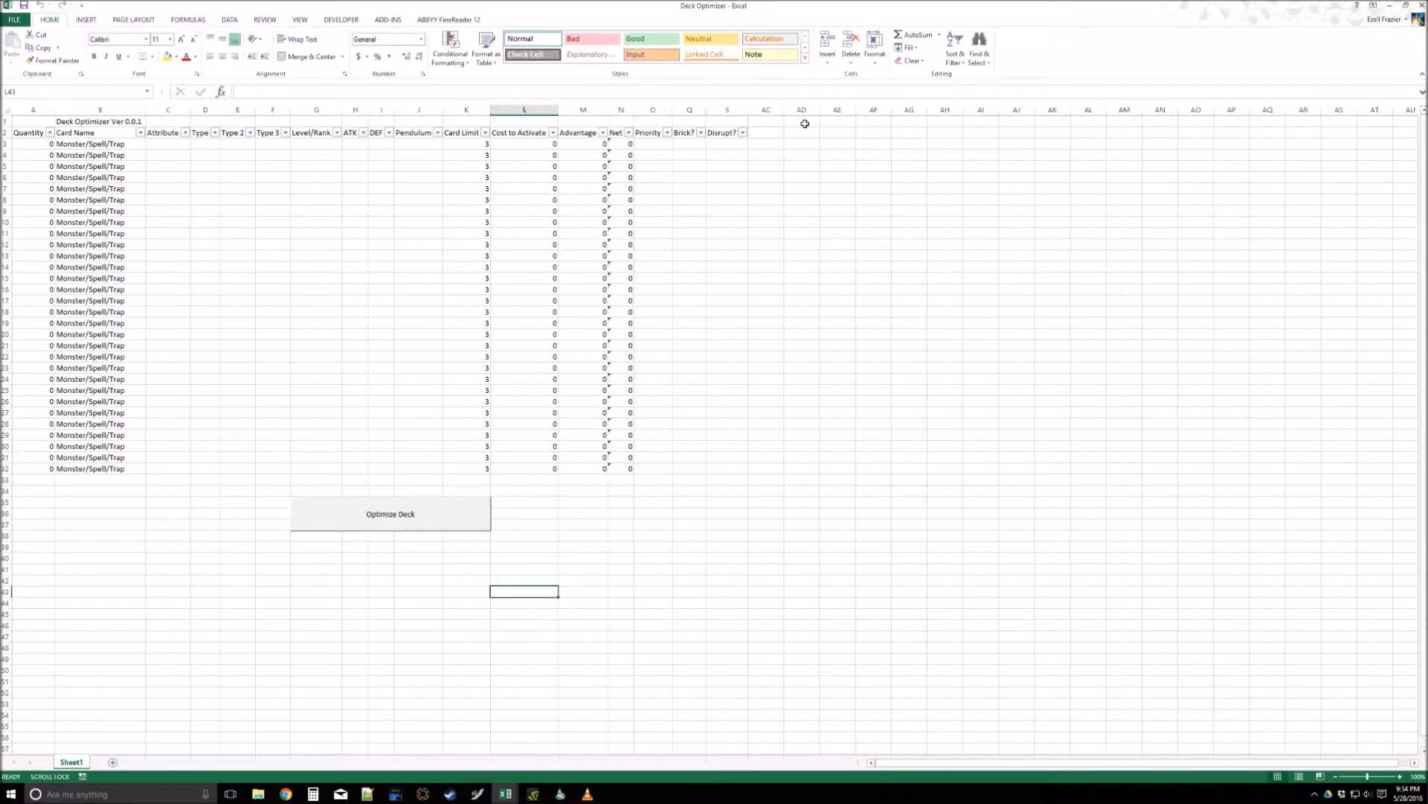
Step: Check in the Visual Basic editor's project references that Solver is ticked, and return to the worksheet
key("alt+F11")
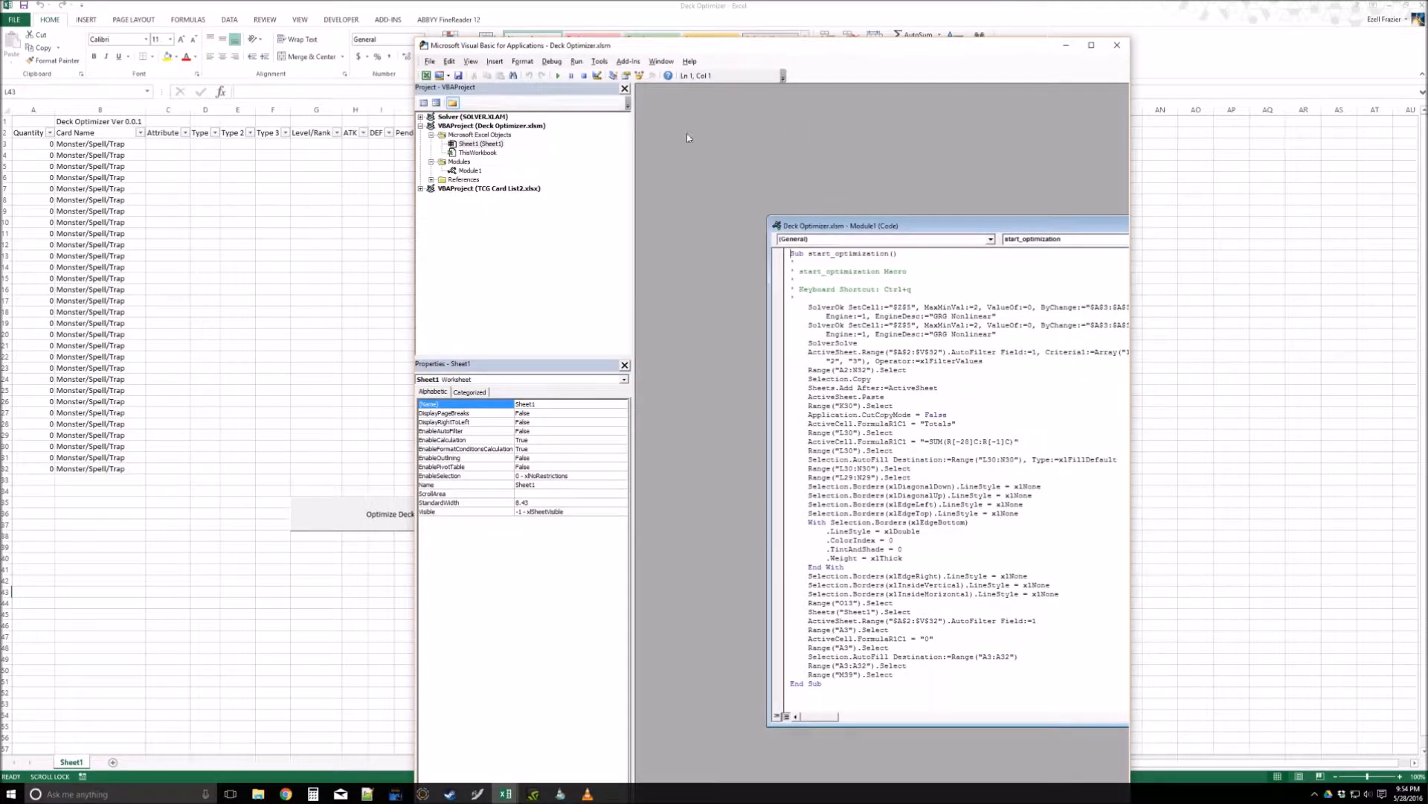
left_click_drag(658, 46, 641, 34)
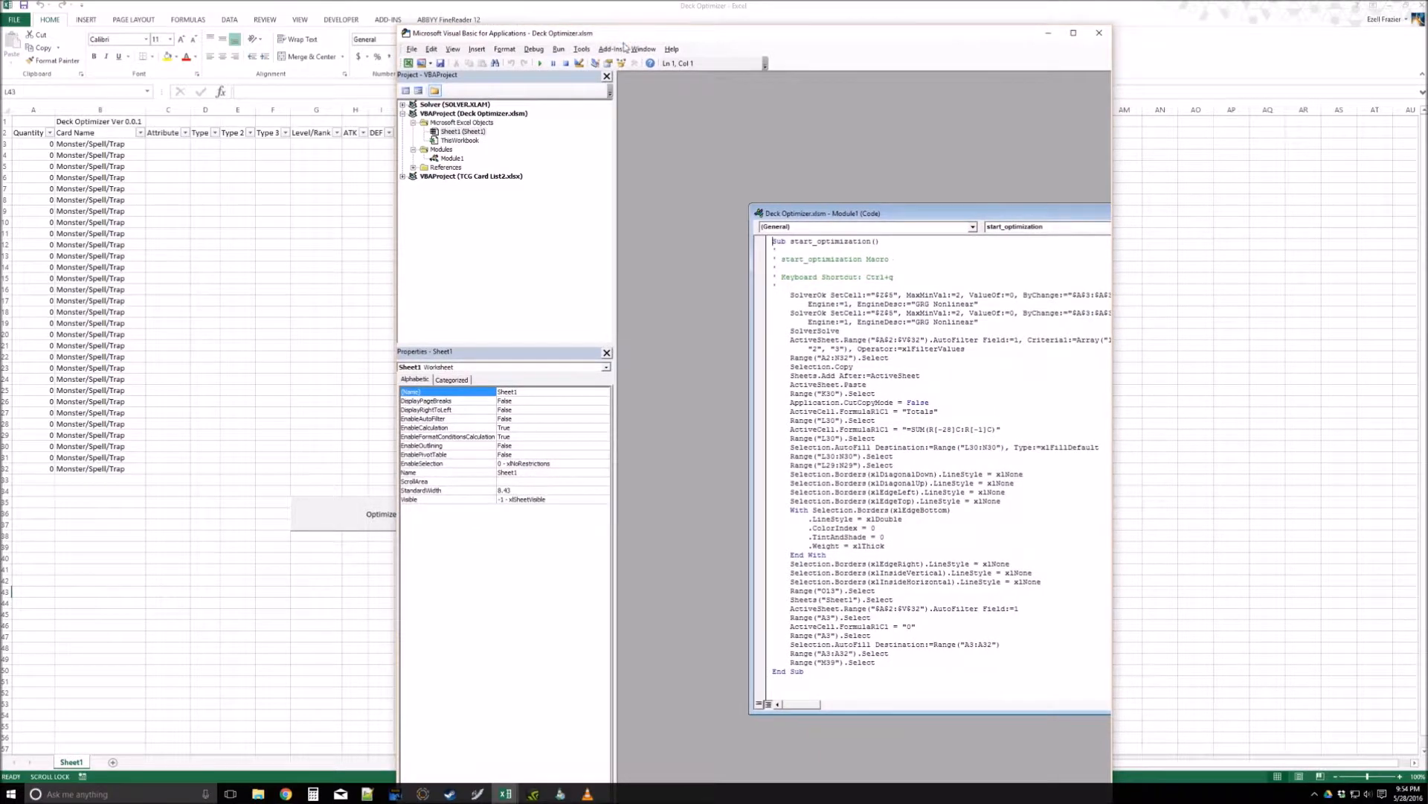
left_click(587, 52)
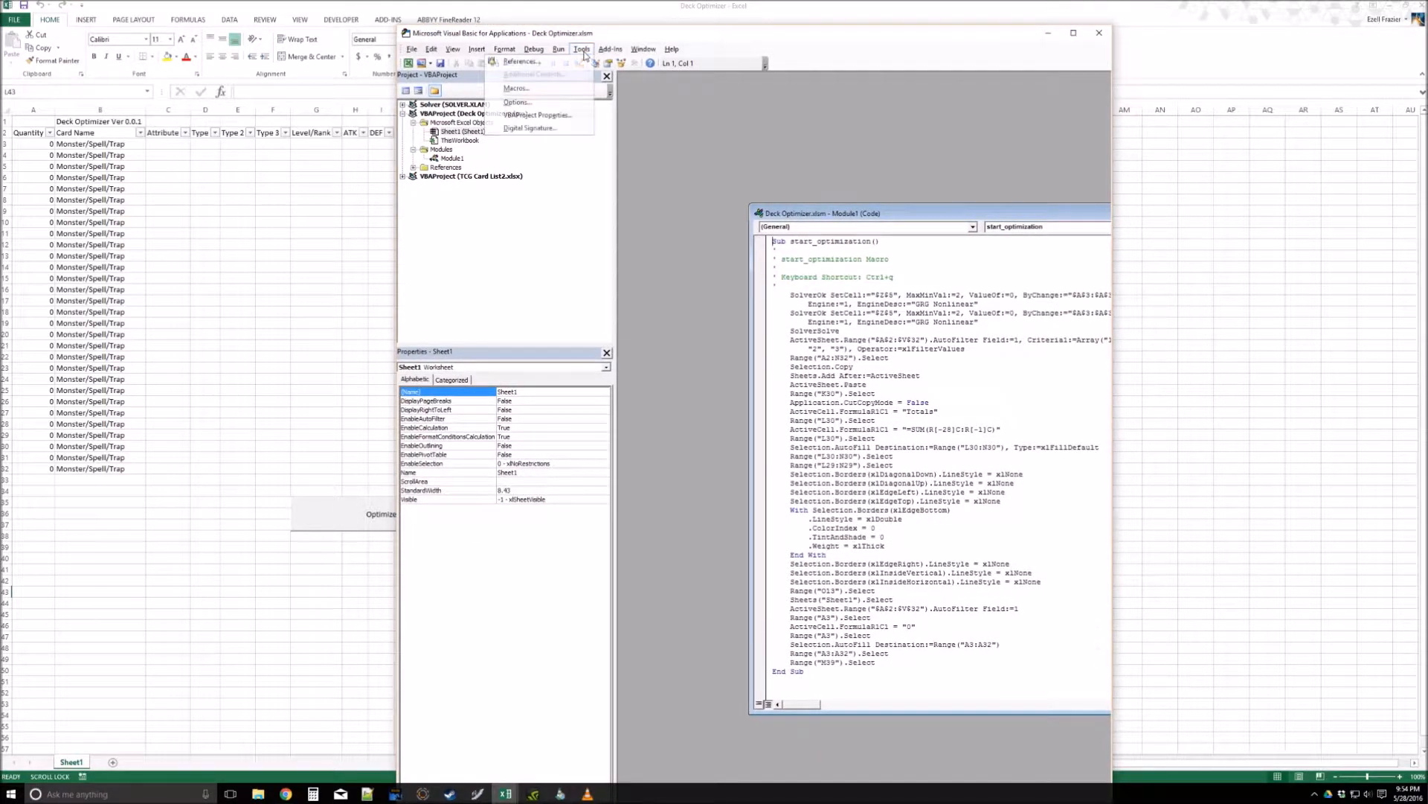
left_click(555, 65)
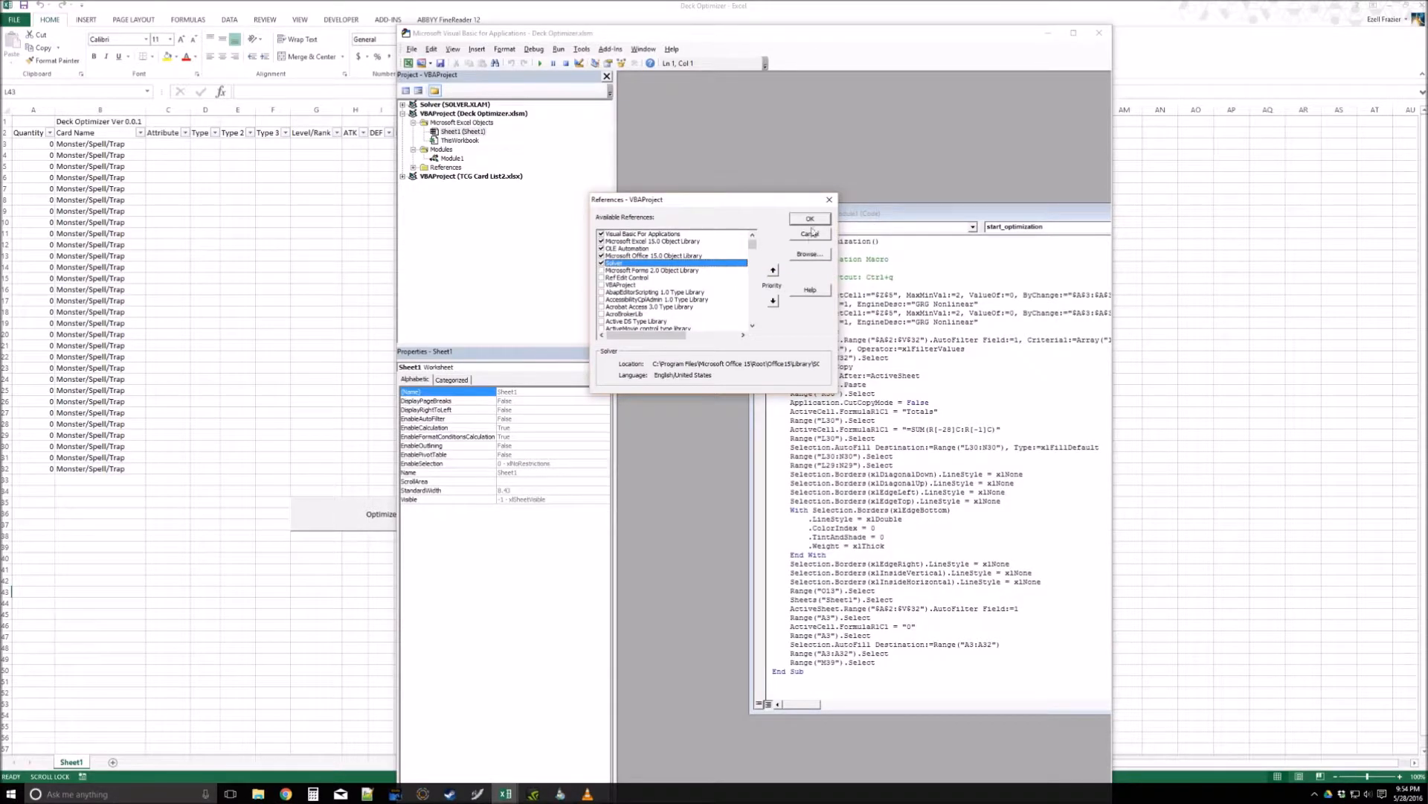
left_click(829, 200)
left_click(1099, 33)
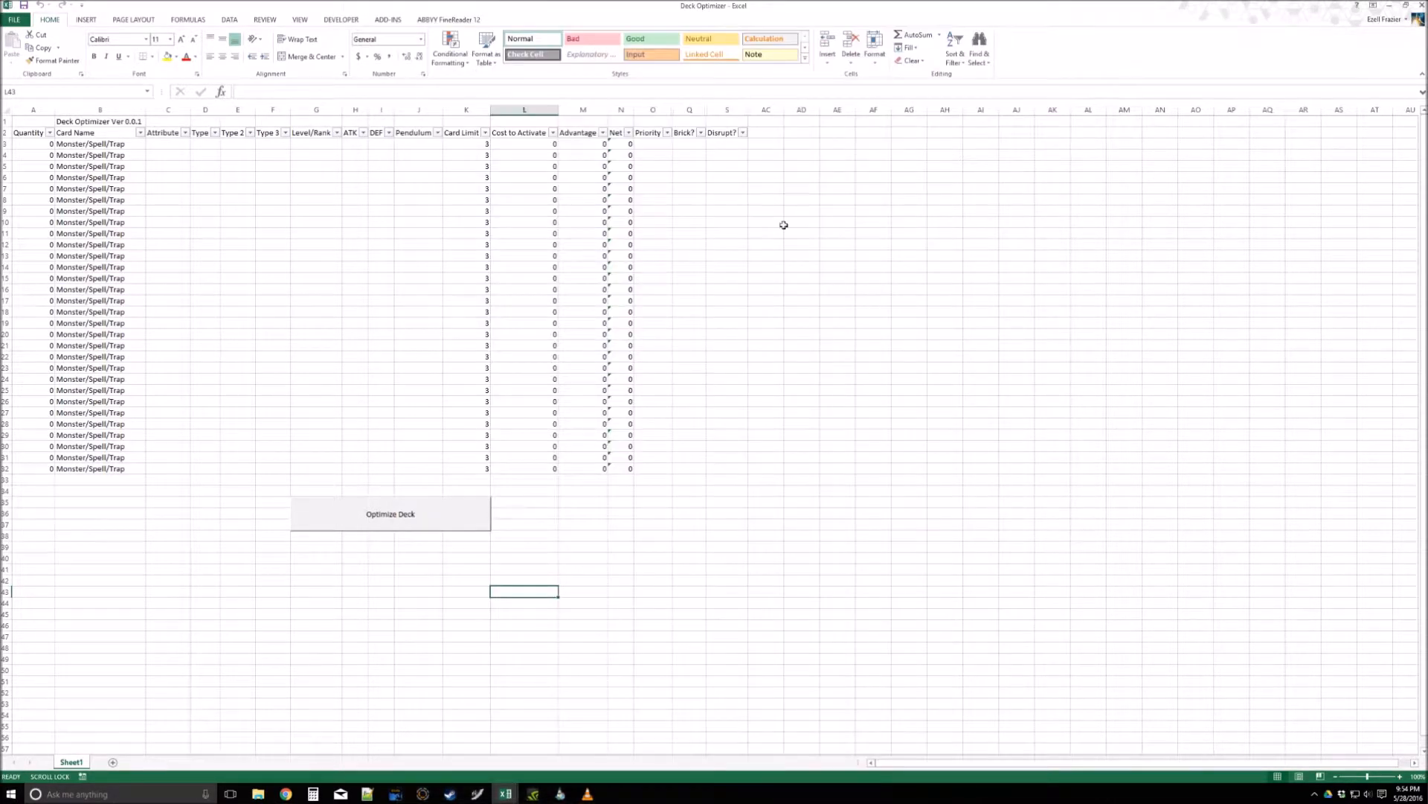
Step: Enter Yes in the Disrupt? column for the first card row
left_click(727, 155)
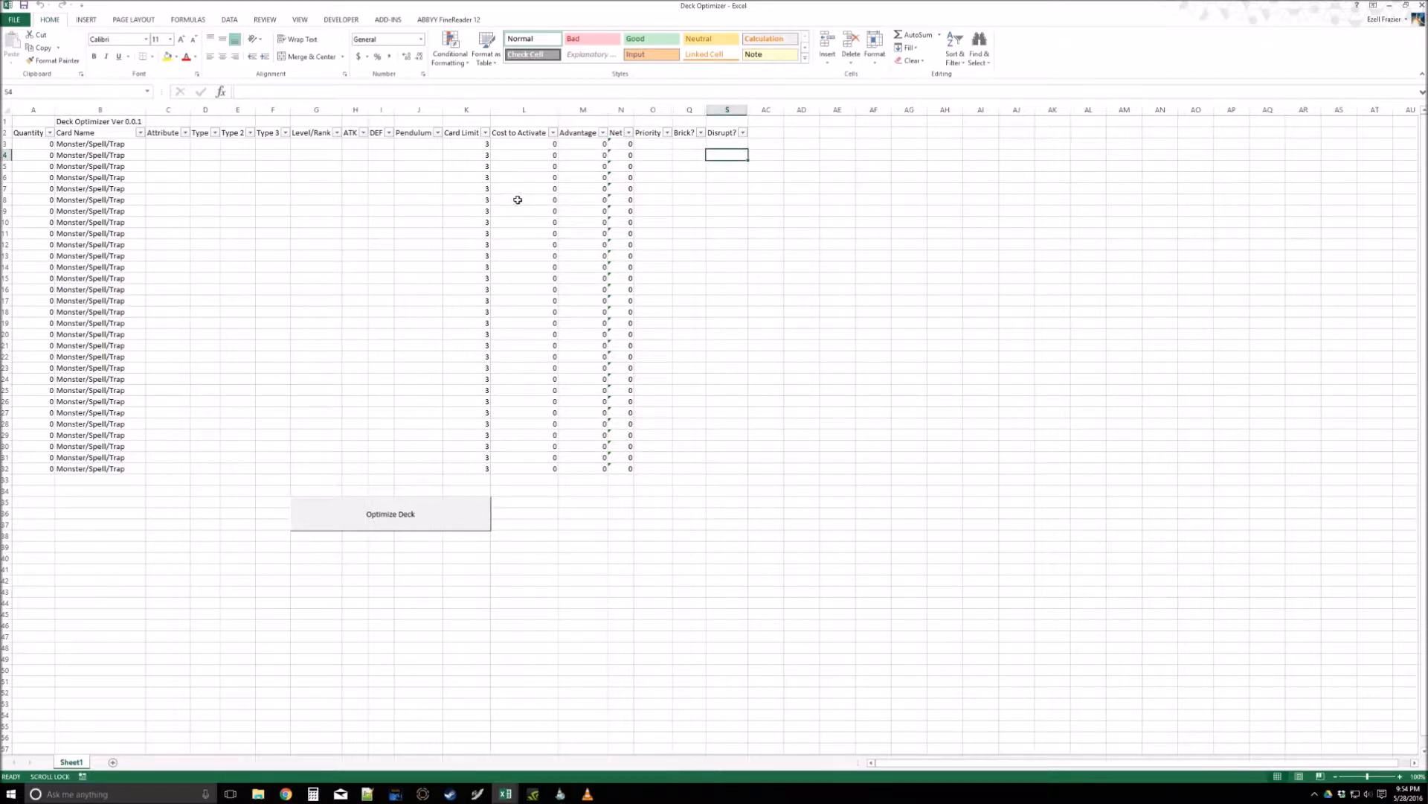
left_click(765, 188)
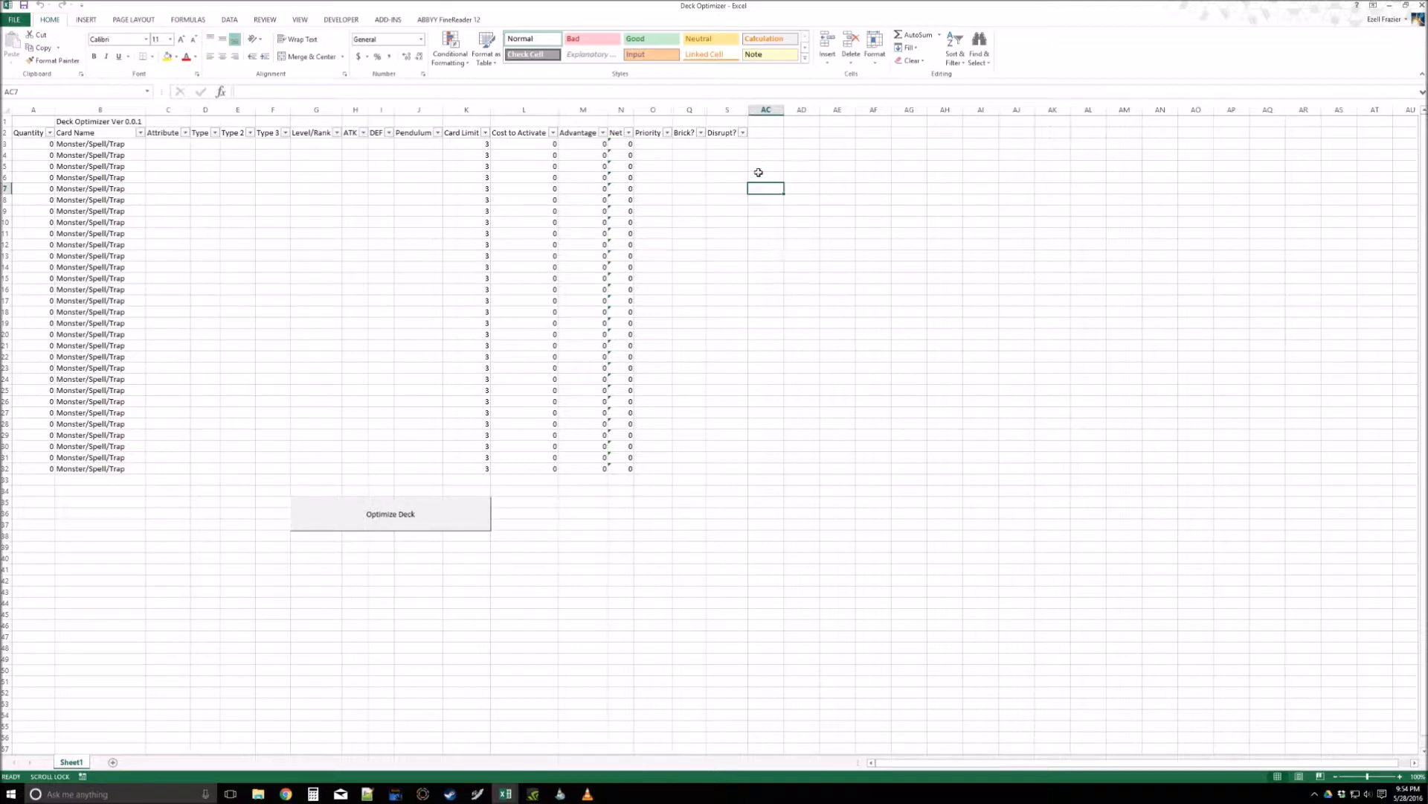
left_click_drag(730, 146, 722, 290)
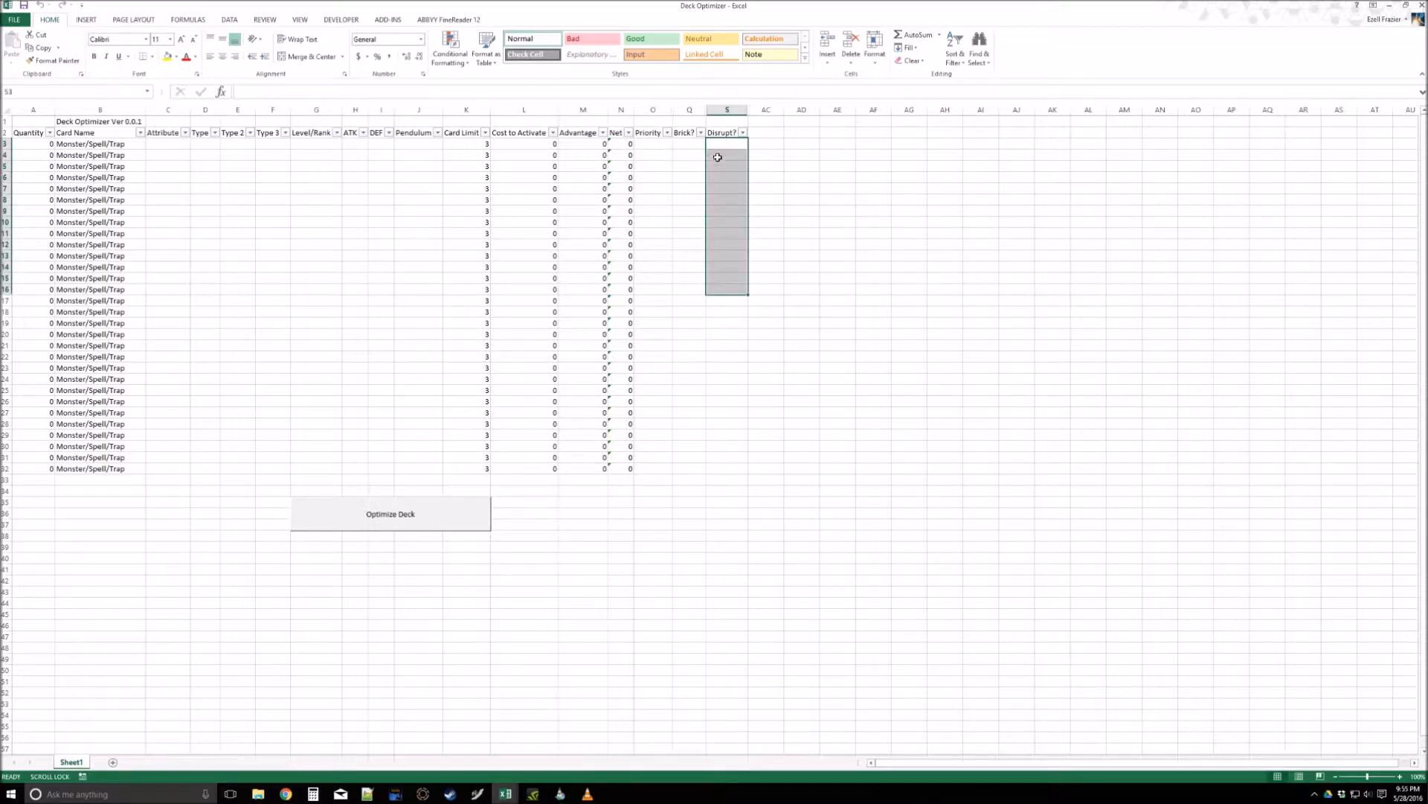
left_click(719, 156)
left_click(719, 144)
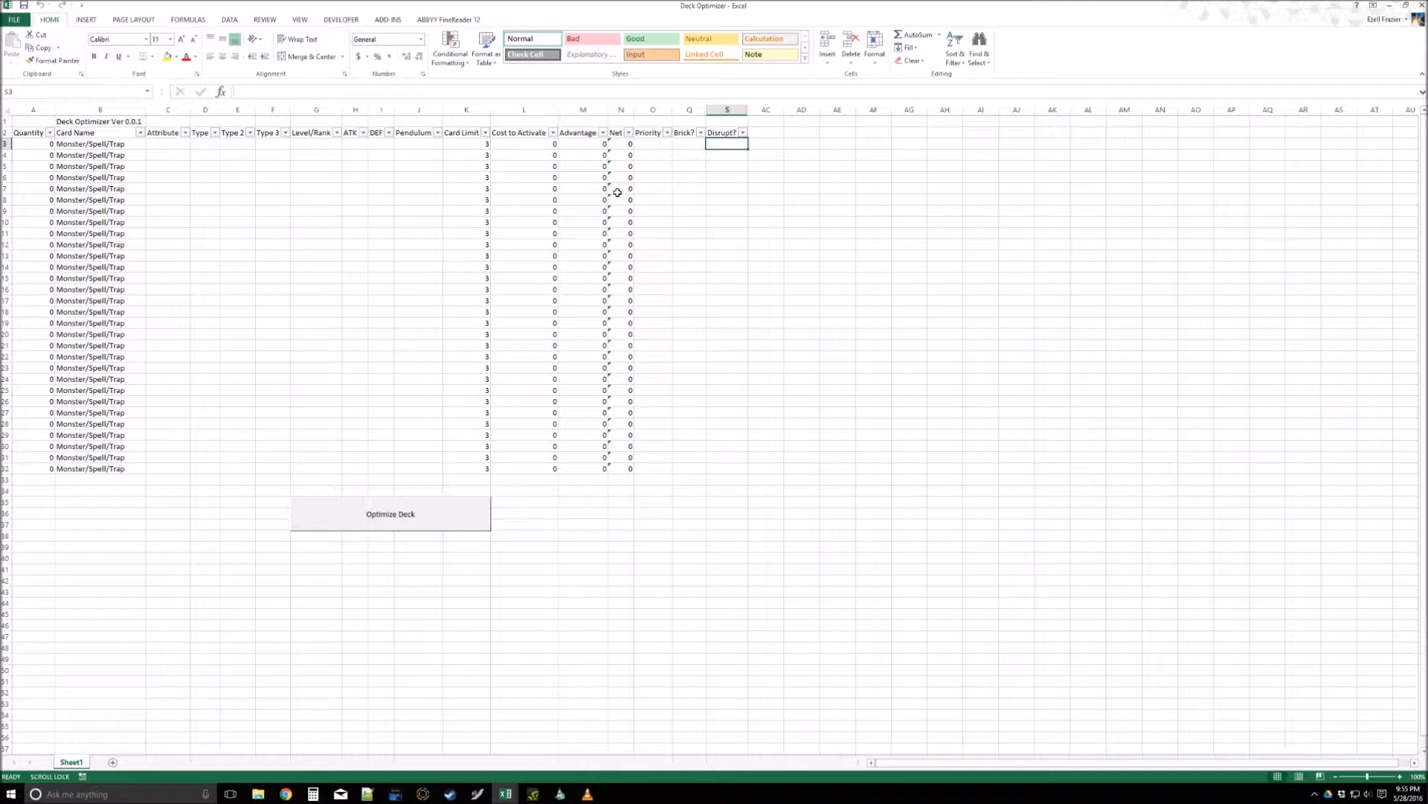
type("Yes")
key("Return")
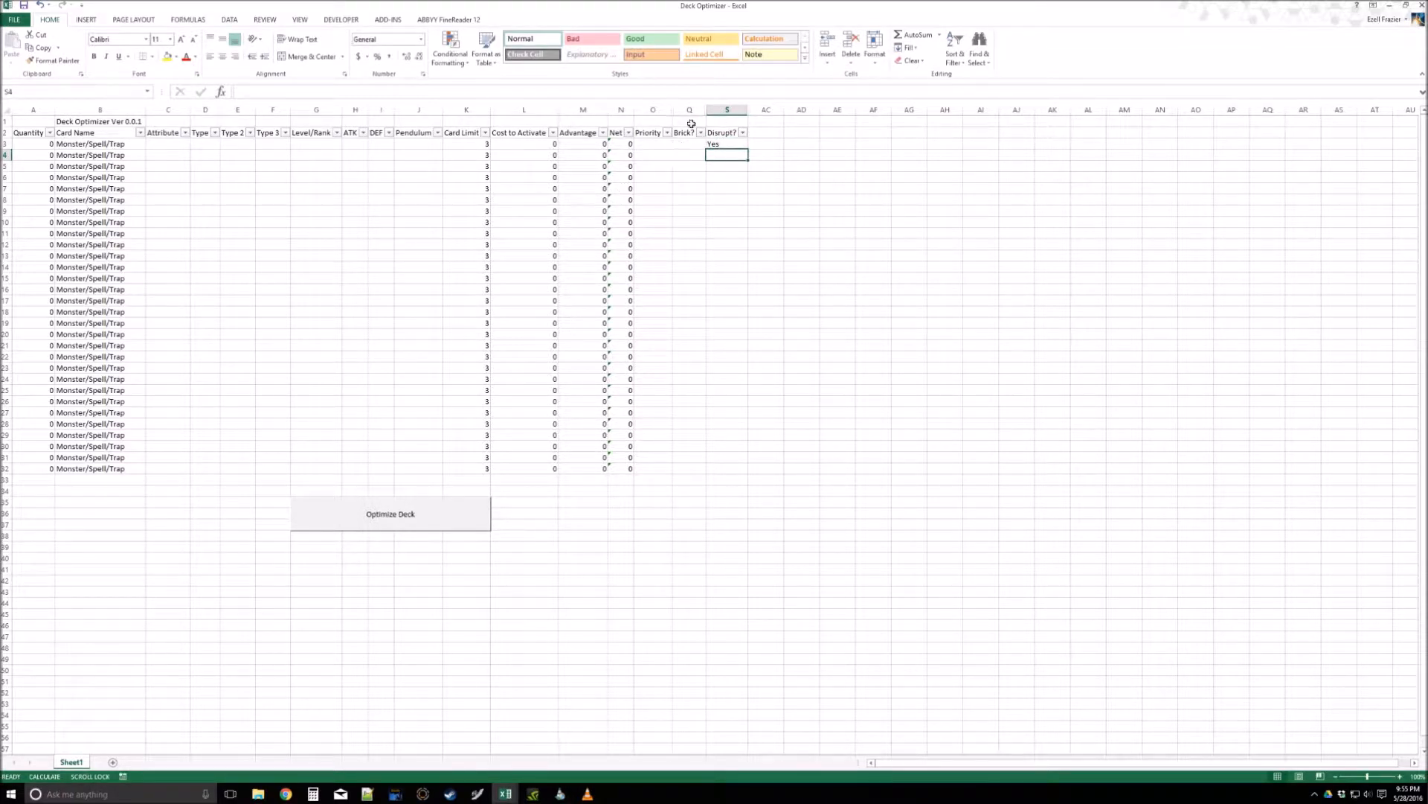
Step: Enter Yes and Kinda in the Brick? column for the first and second card rows
left_click_drag(689, 141, 701, 237)
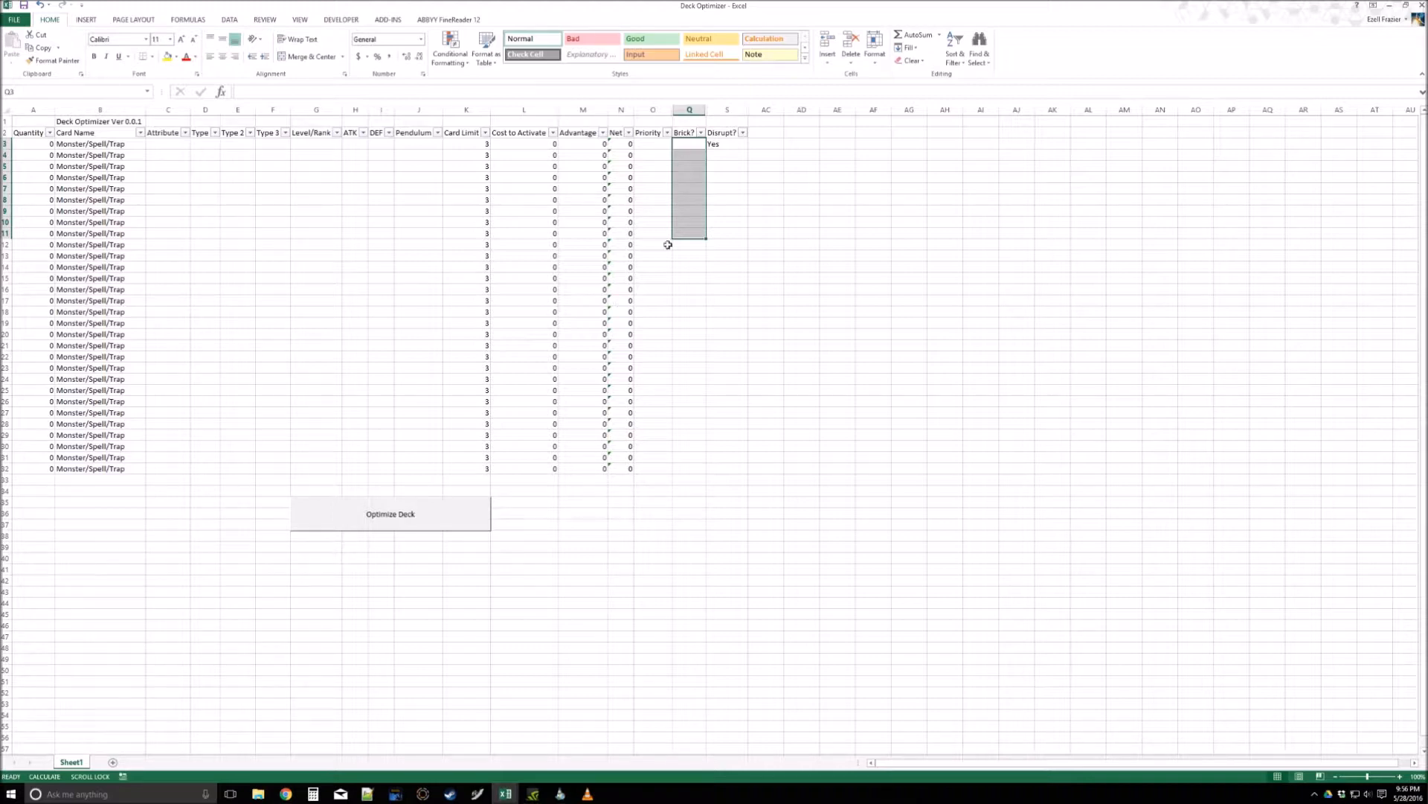
left_click(690, 140)
type("Yes")
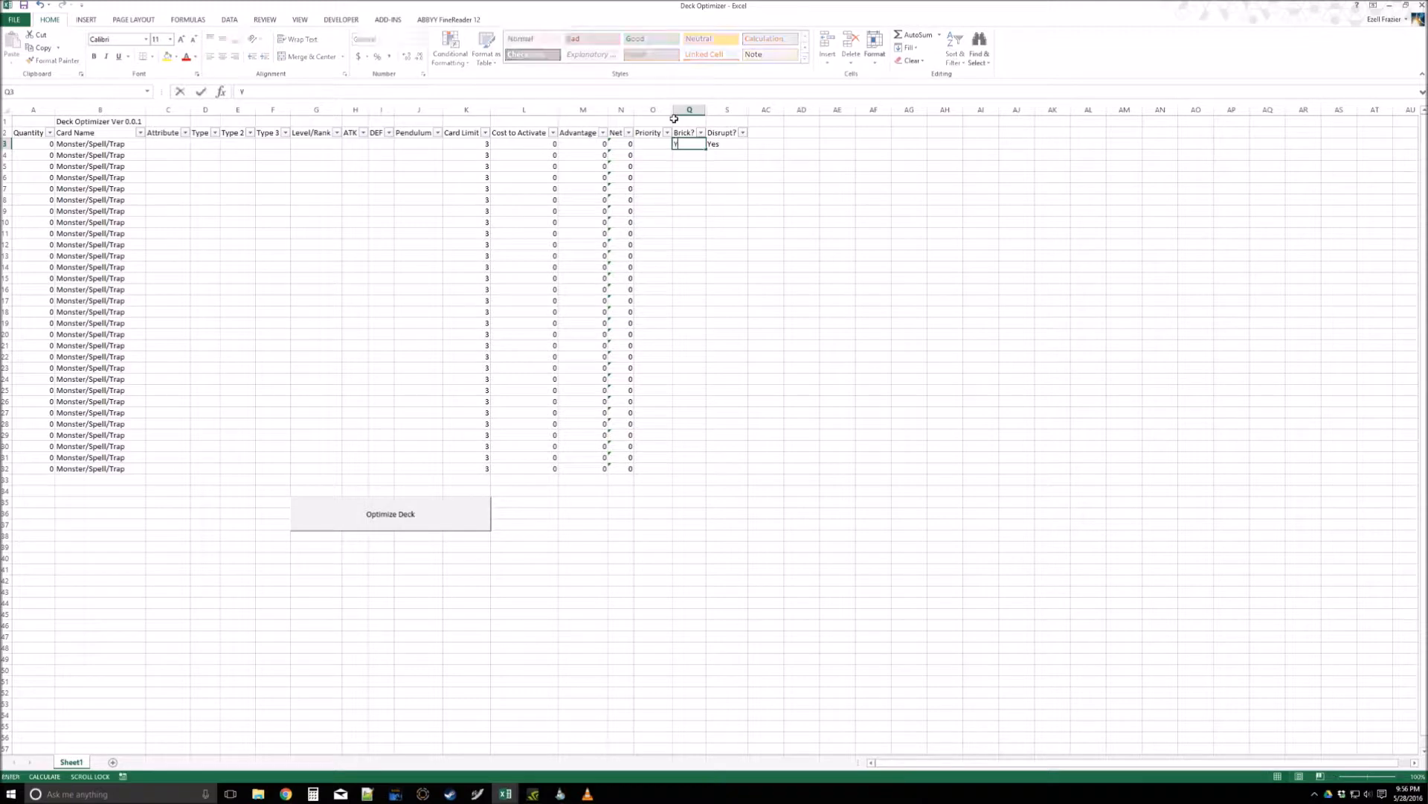
key("Return")
type("Kinda")
key("Return")
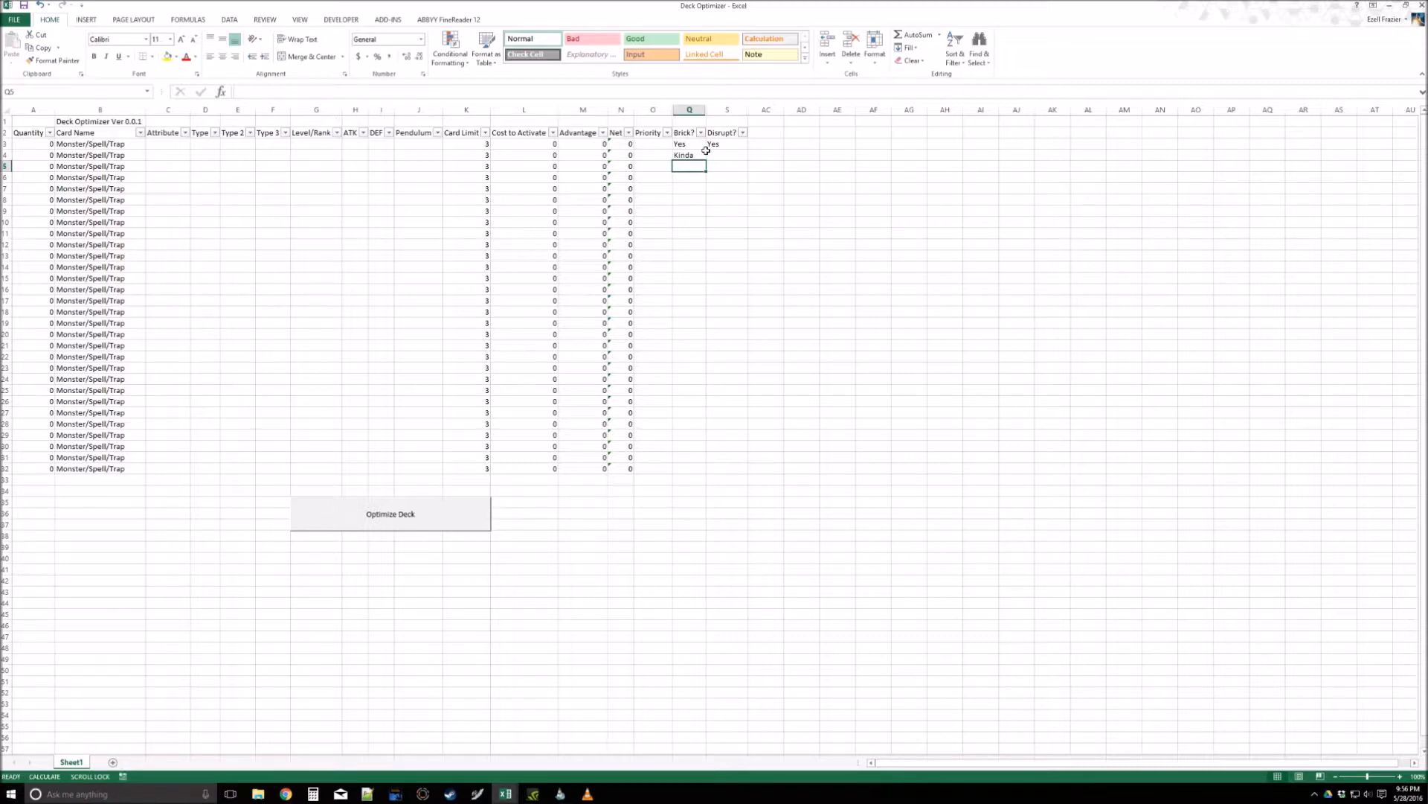
left_click(660, 144)
left_click_drag(689, 154, 690, 147)
left_click_drag(688, 155, 685, 424)
left_click(722, 268)
left_click(692, 143)
left_click_drag(692, 141, 687, 326)
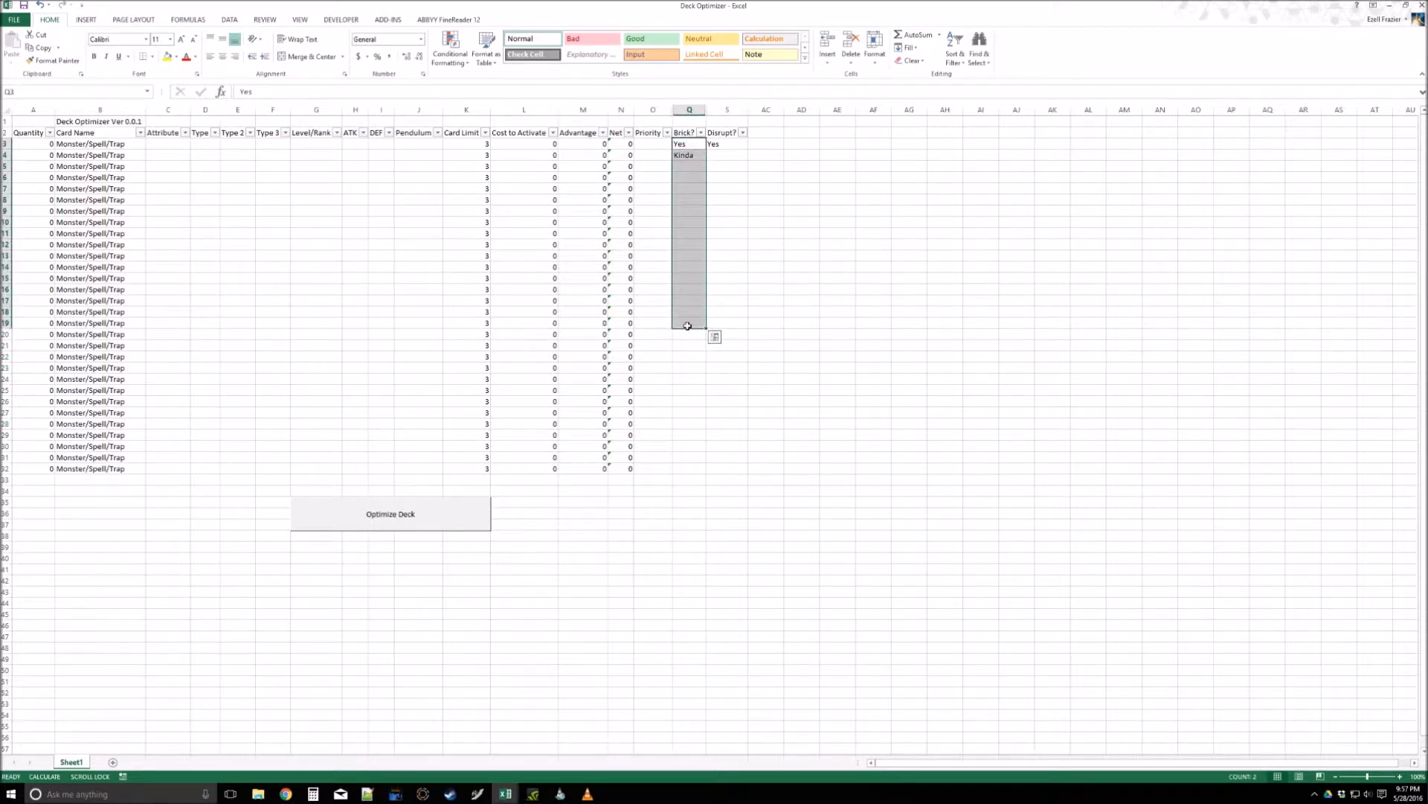
left_click(684, 311)
left_click_drag(686, 169, 675, 173)
left_click(668, 174)
Step: Enter Lock in the Priority column for the first card row
left_click(668, 144)
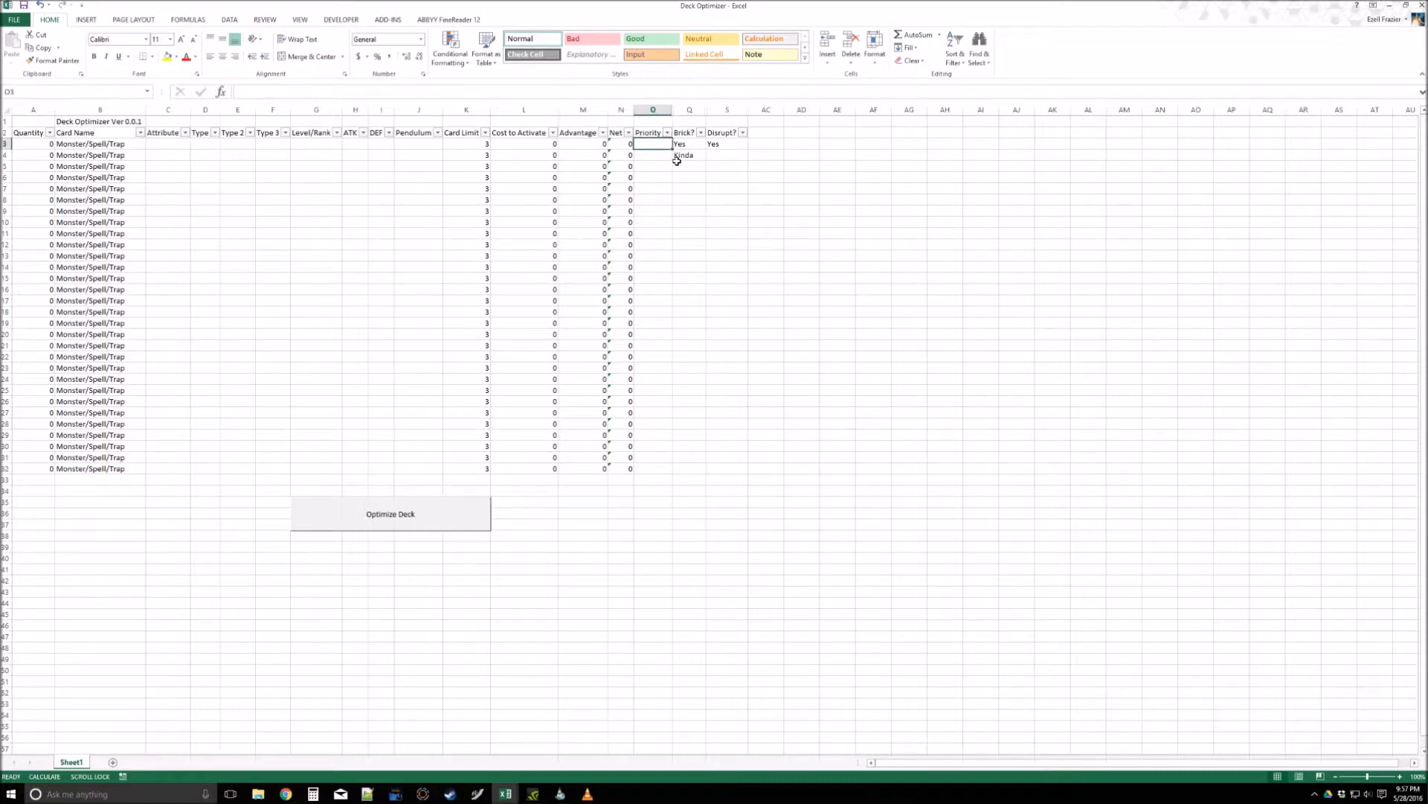
left_click_drag(664, 144, 663, 457)
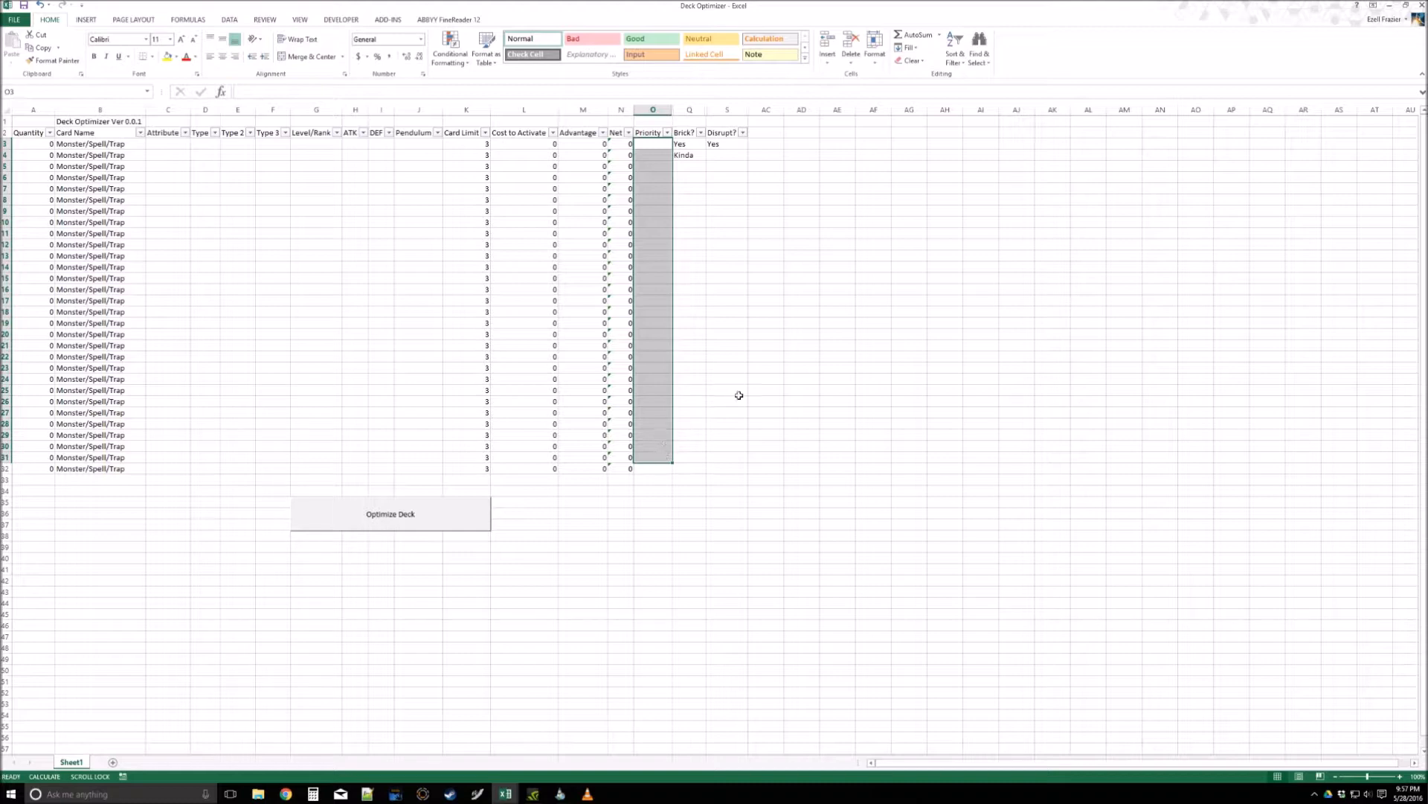
left_click(766, 378)
left_click(649, 142)
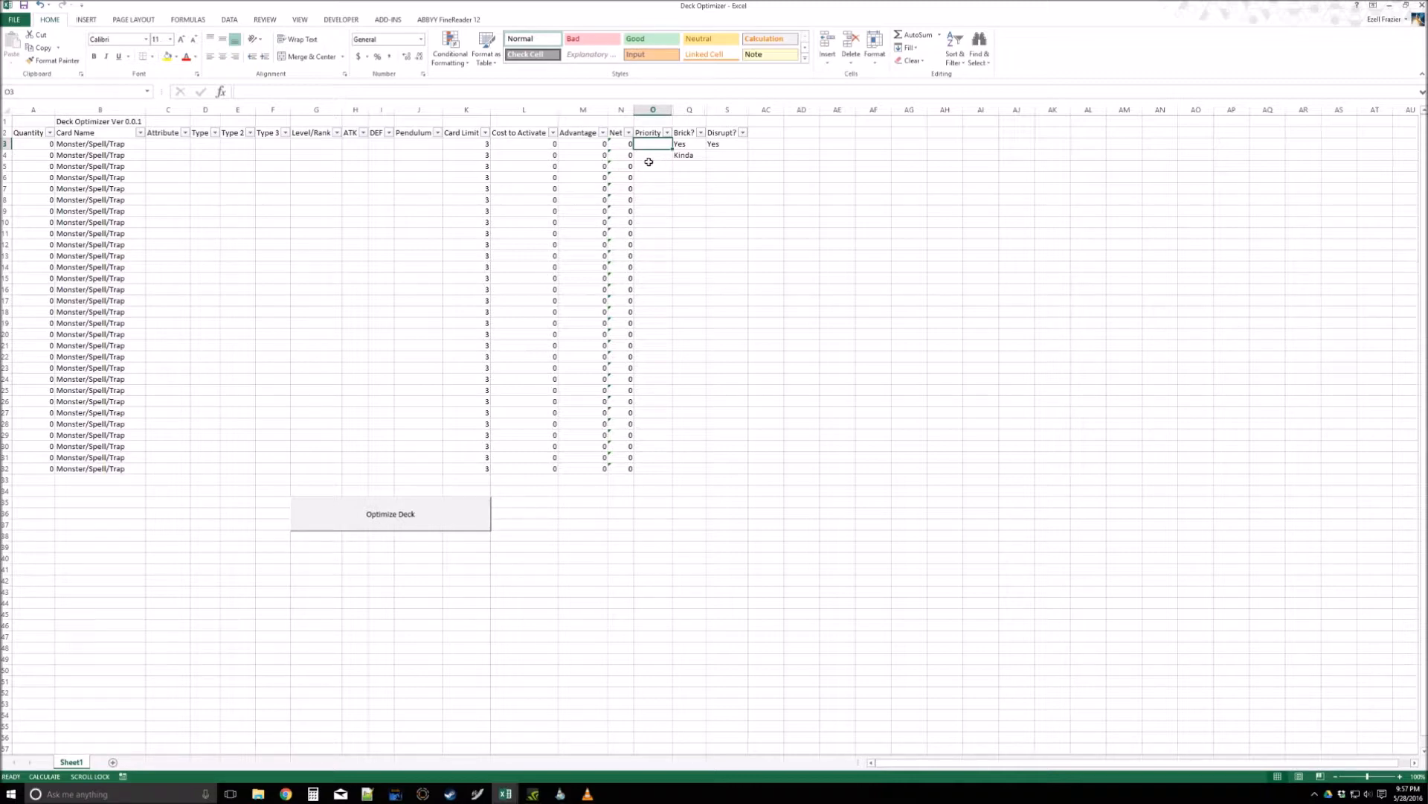
type("Brick")
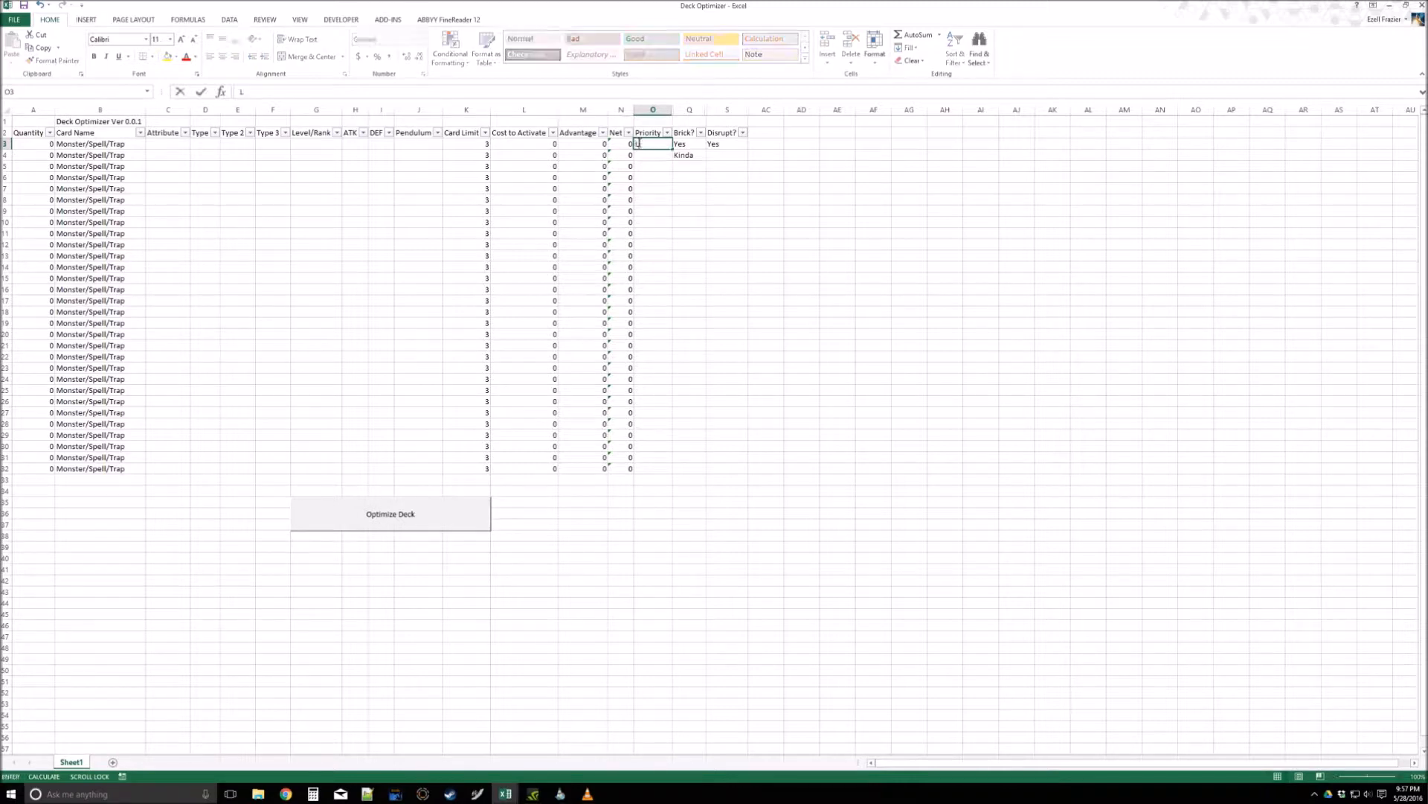
key("Return")
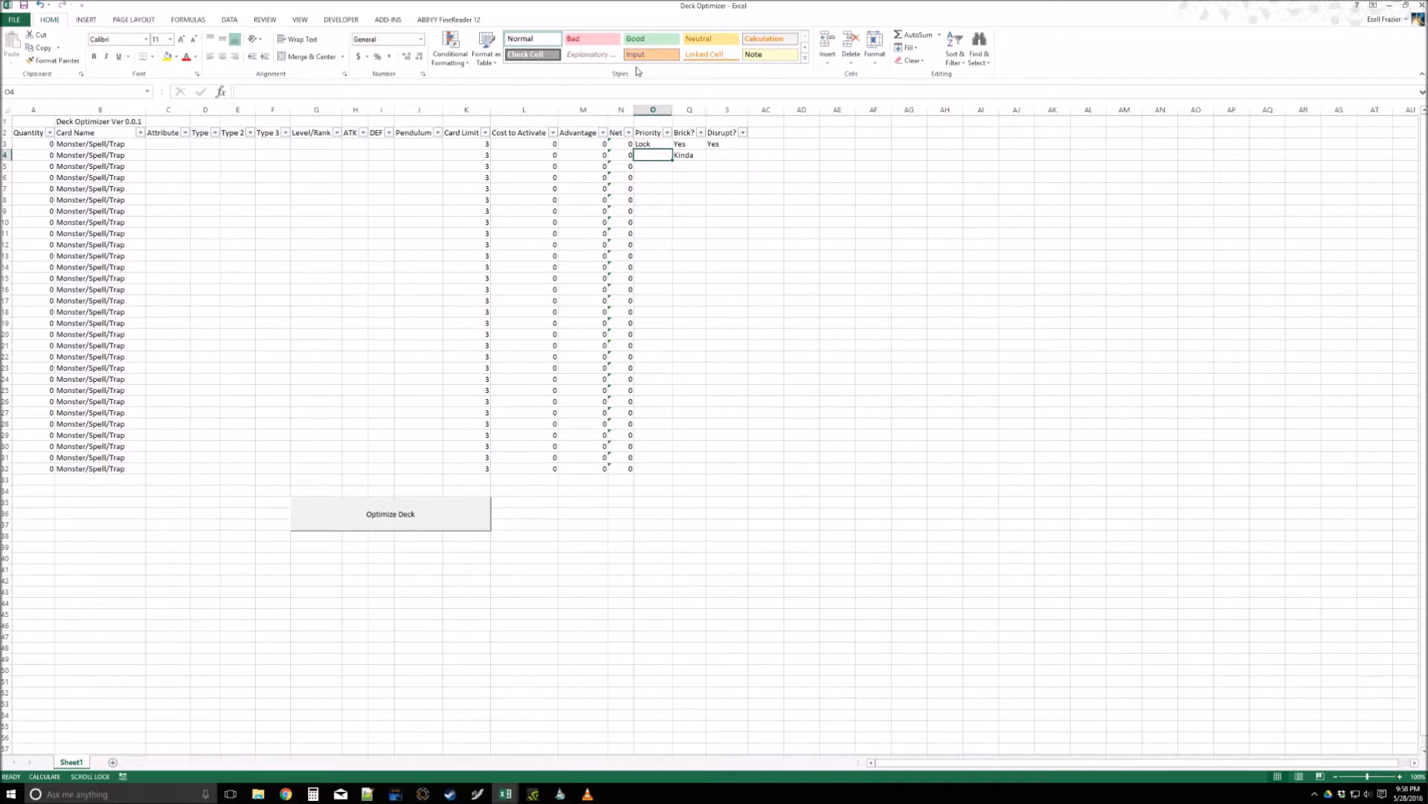
Step: Set the first card's Cost to Activate to -2 and its Advantage to 1
left_click_drag(532, 143, 538, 155)
left_click(583, 145)
left_click(532, 143)
left_click(570, 142)
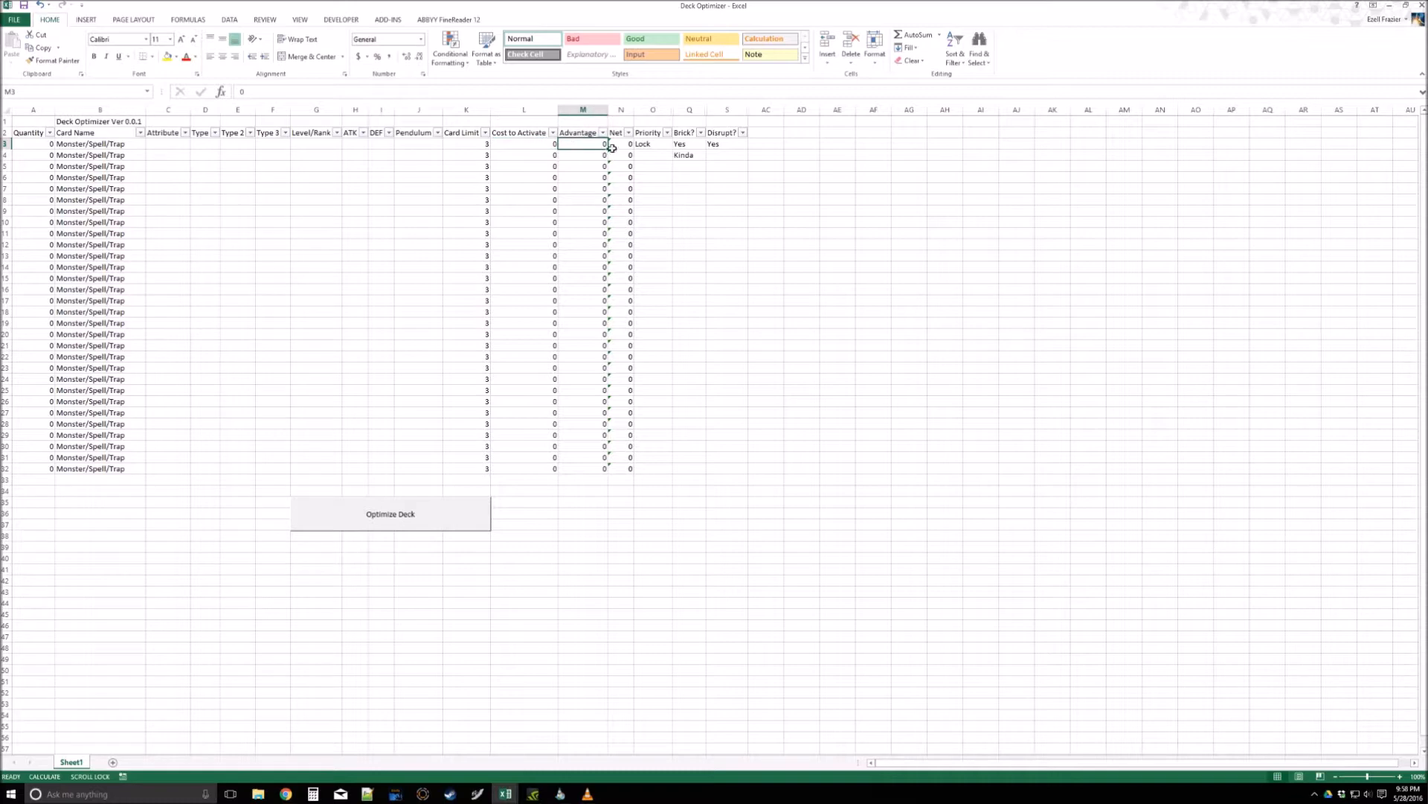
left_click(555, 144)
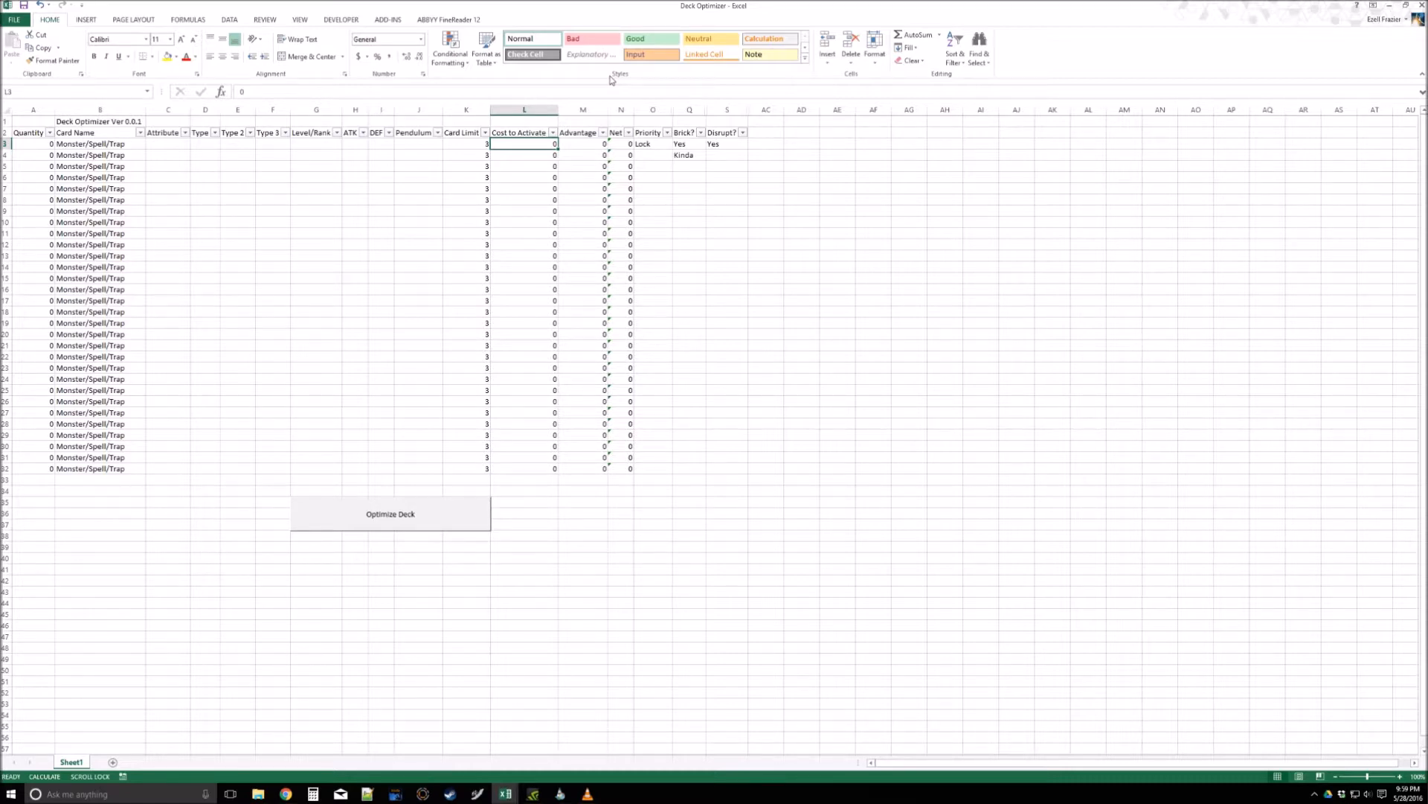
type("-")
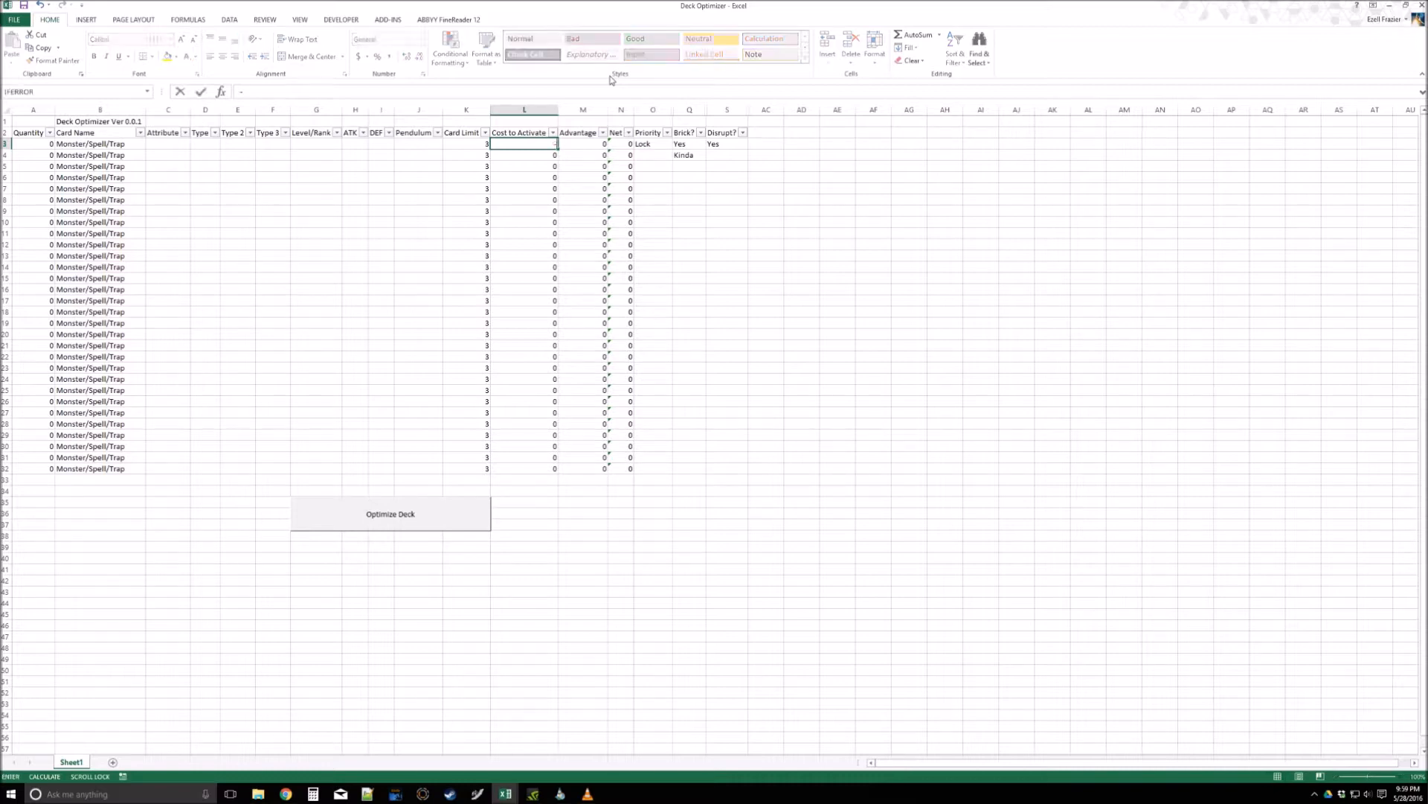
type("2")
key("Tab")
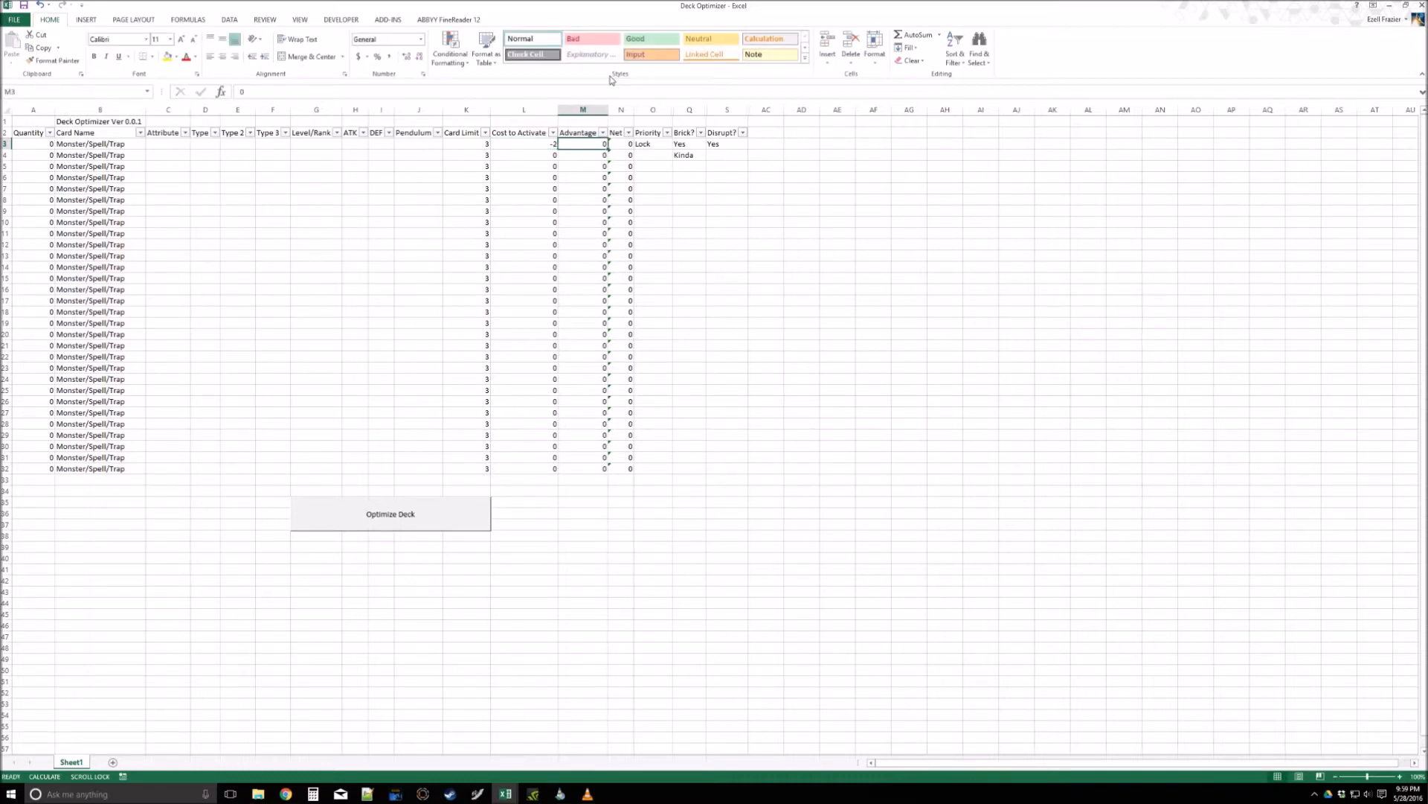
type("1")
key("Tab")
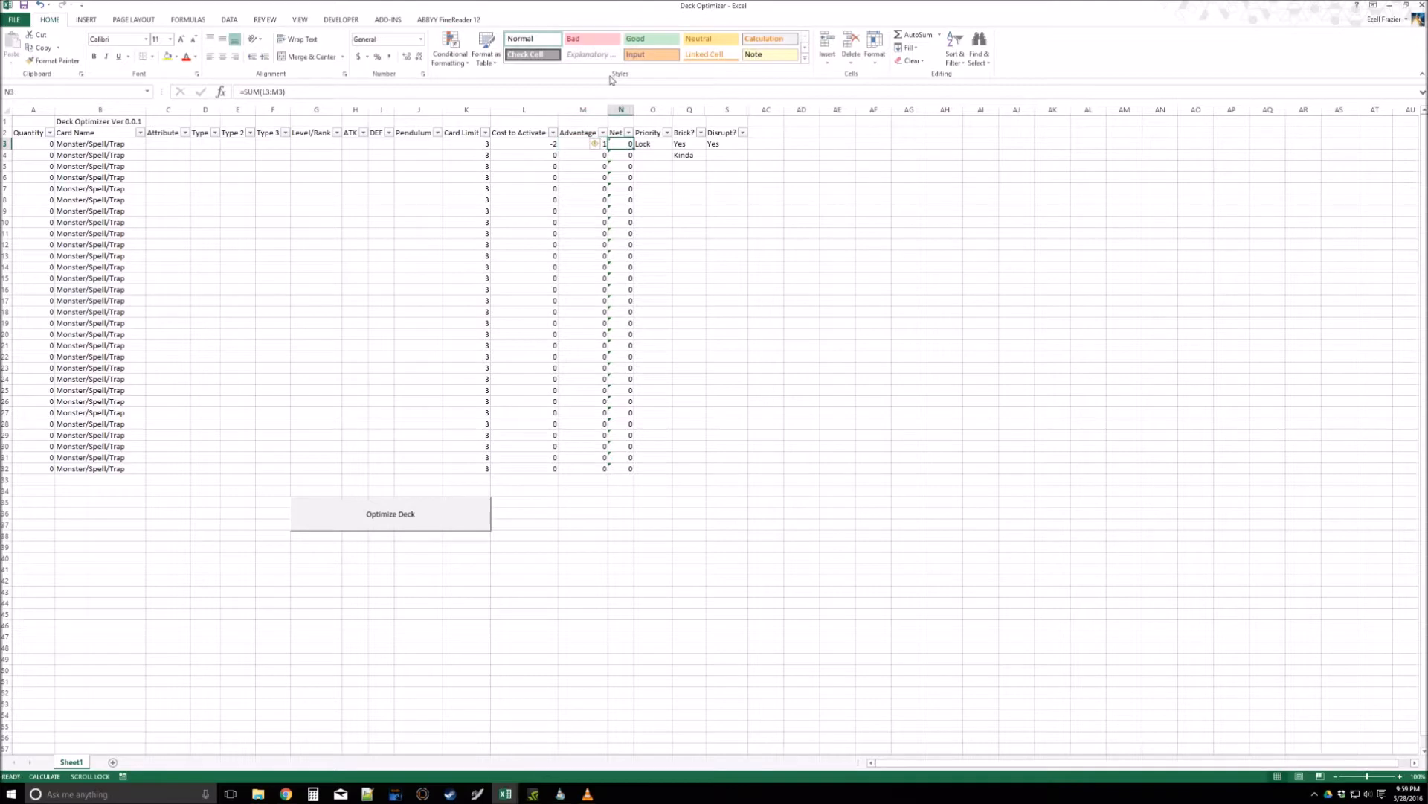
key("Tab")
Step: Reset the first card's Cost to Activate and Advantage to 0
left_click(587, 142)
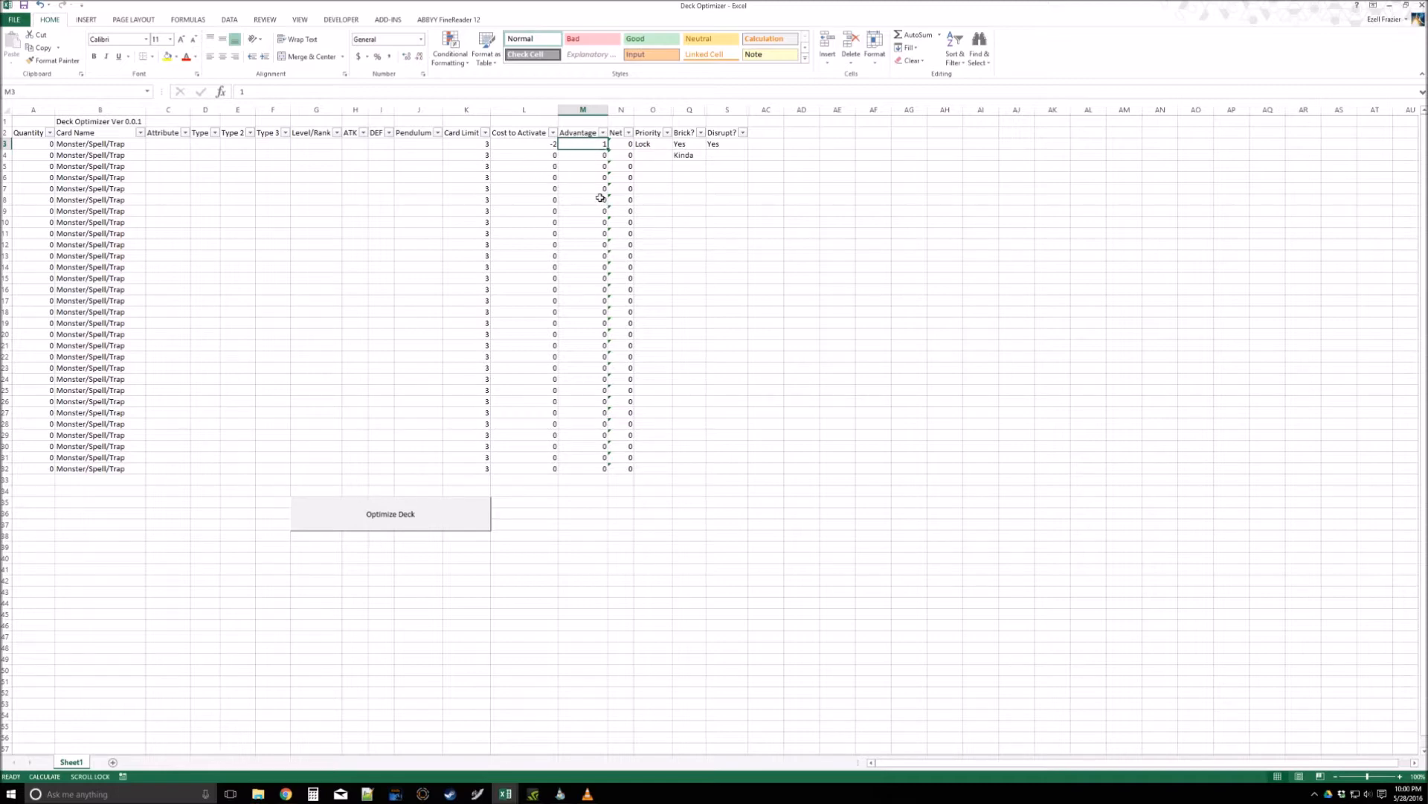
left_click(599, 156)
left_click(585, 145)
left_click_drag(537, 144, 607, 142)
type("0")
left_click(623, 168)
left_click(580, 143)
type("0")
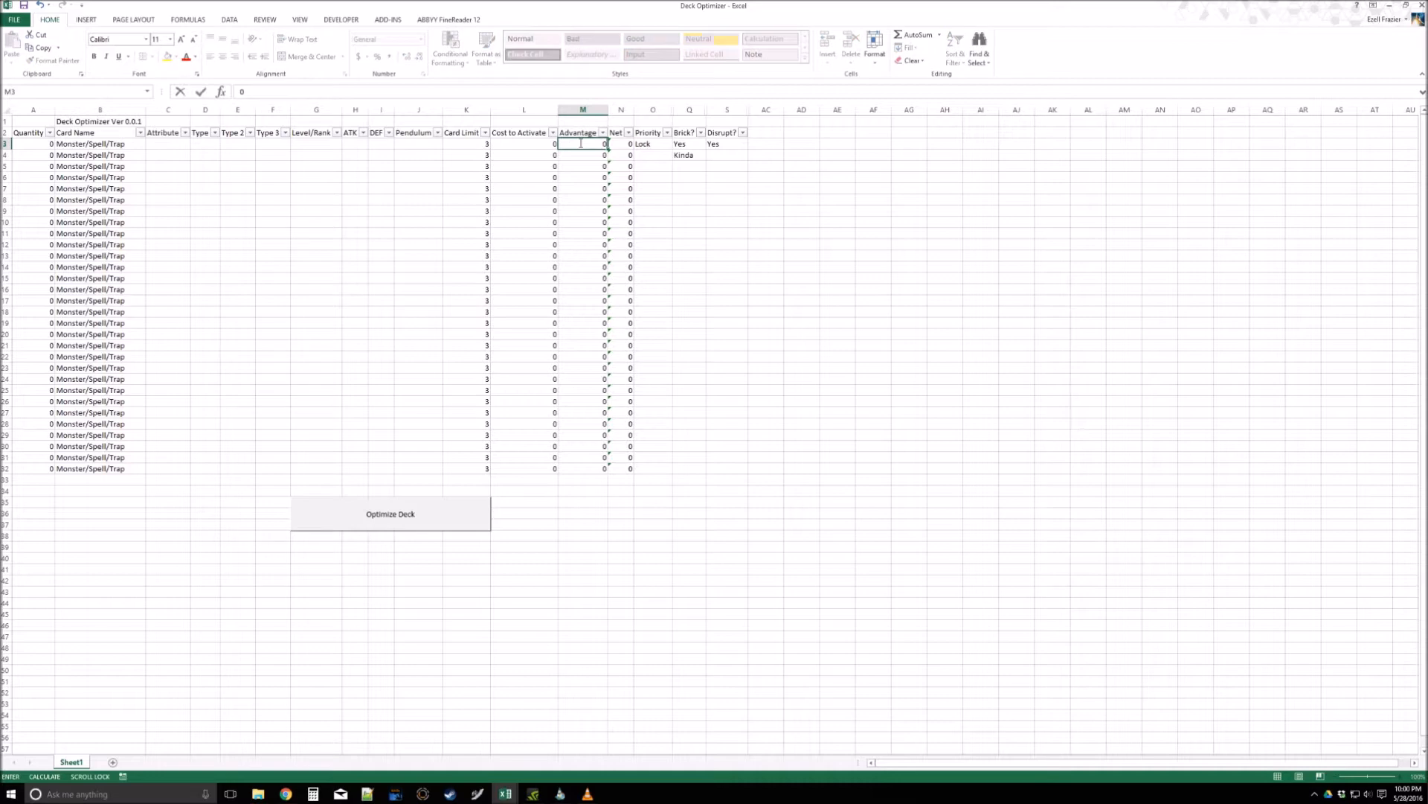
left_click(538, 147)
left_click(567, 146)
left_click(537, 145)
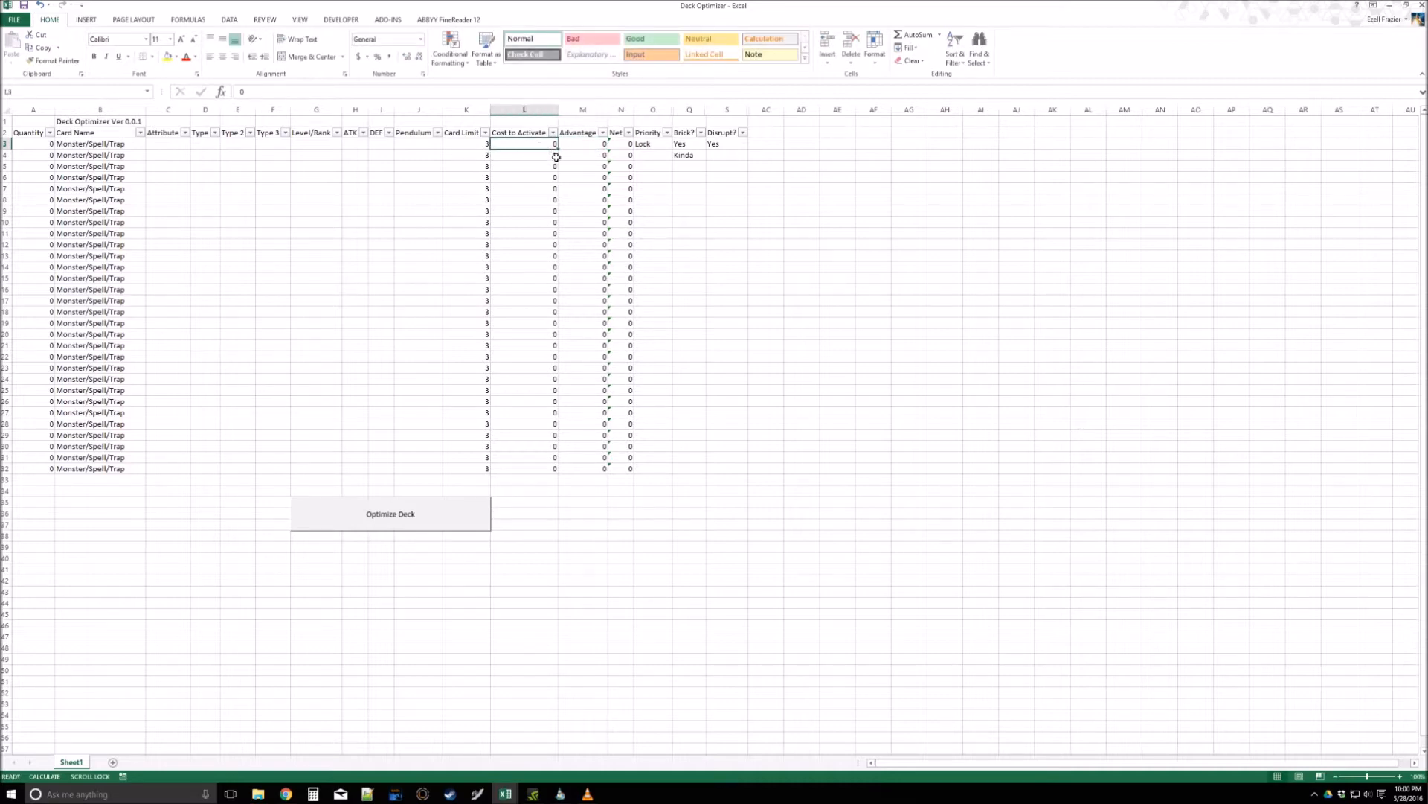
left_click(541, 155)
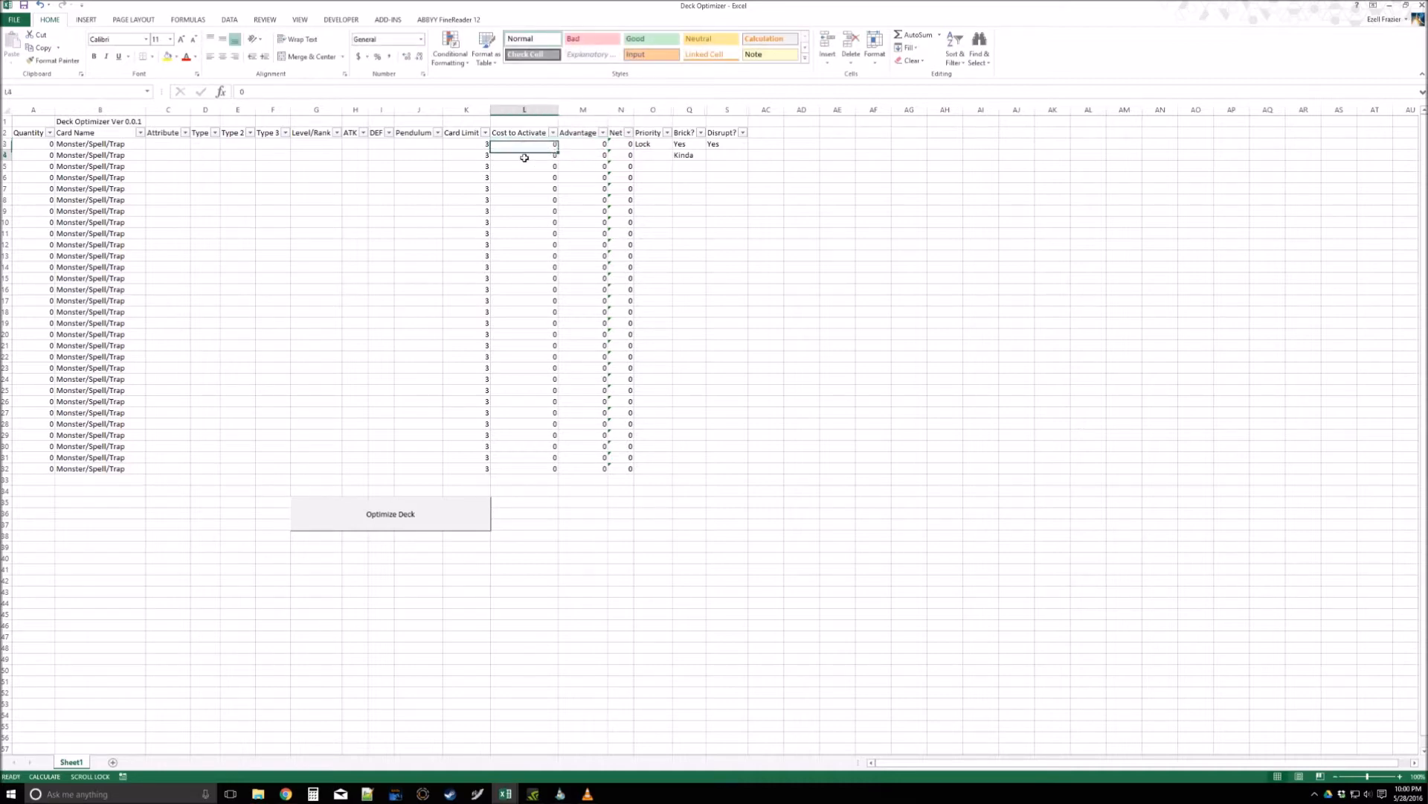
left_click(541, 143)
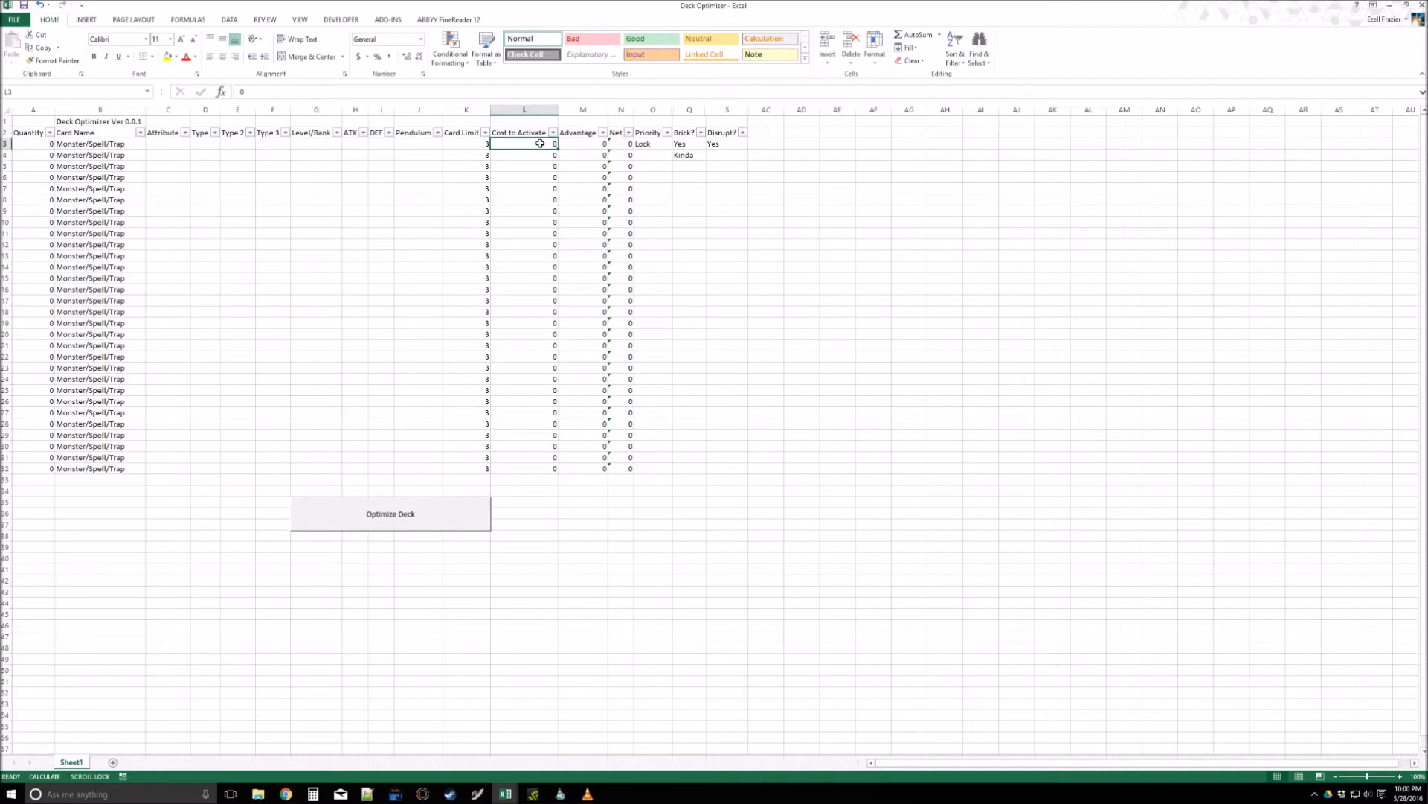
left_click(539, 166)
left_click(569, 156)
left_click(576, 145)
left_click(545, 154)
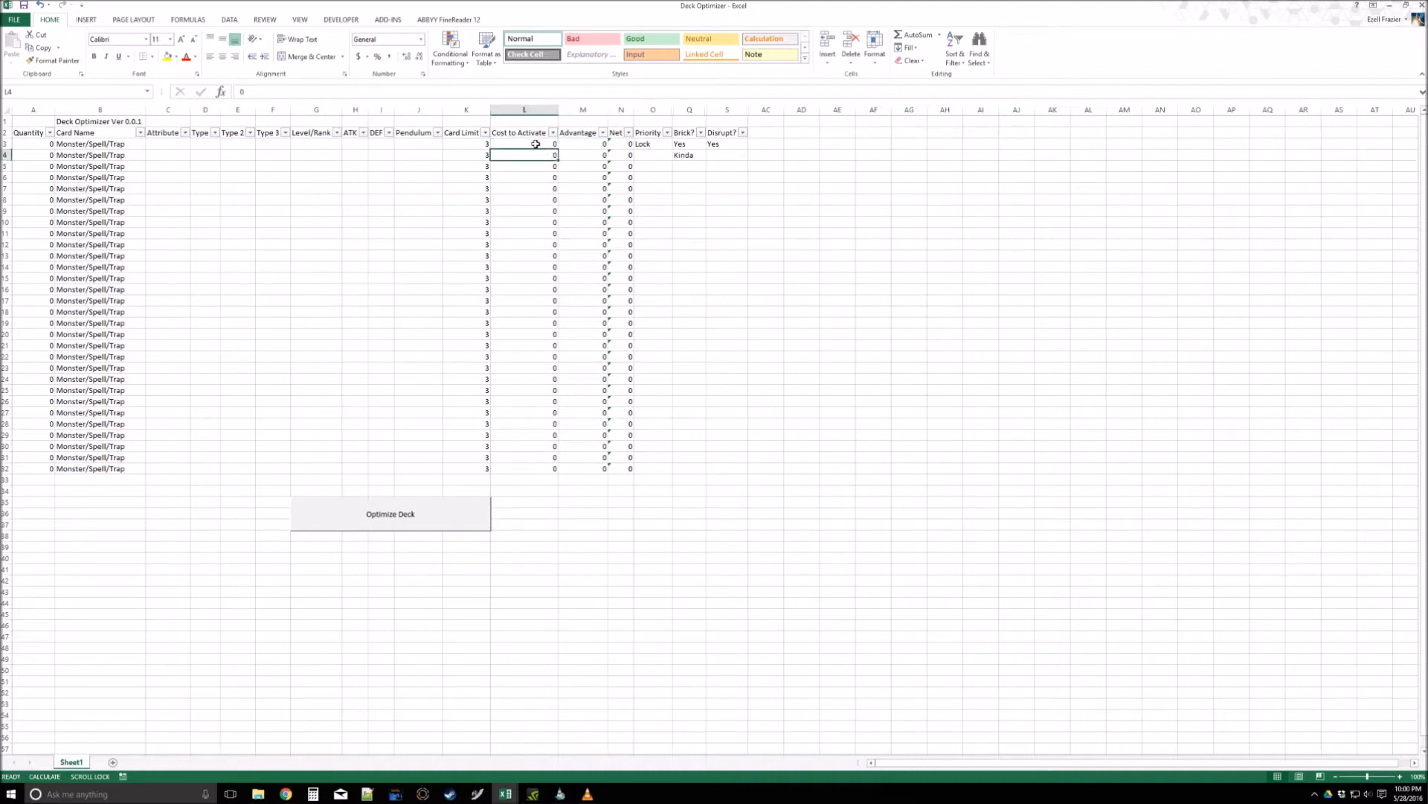
Step: Examine the Net column's sum formulas across all card rows, together with the Cost to Activate column
left_click_drag(627, 143, 638, 480)
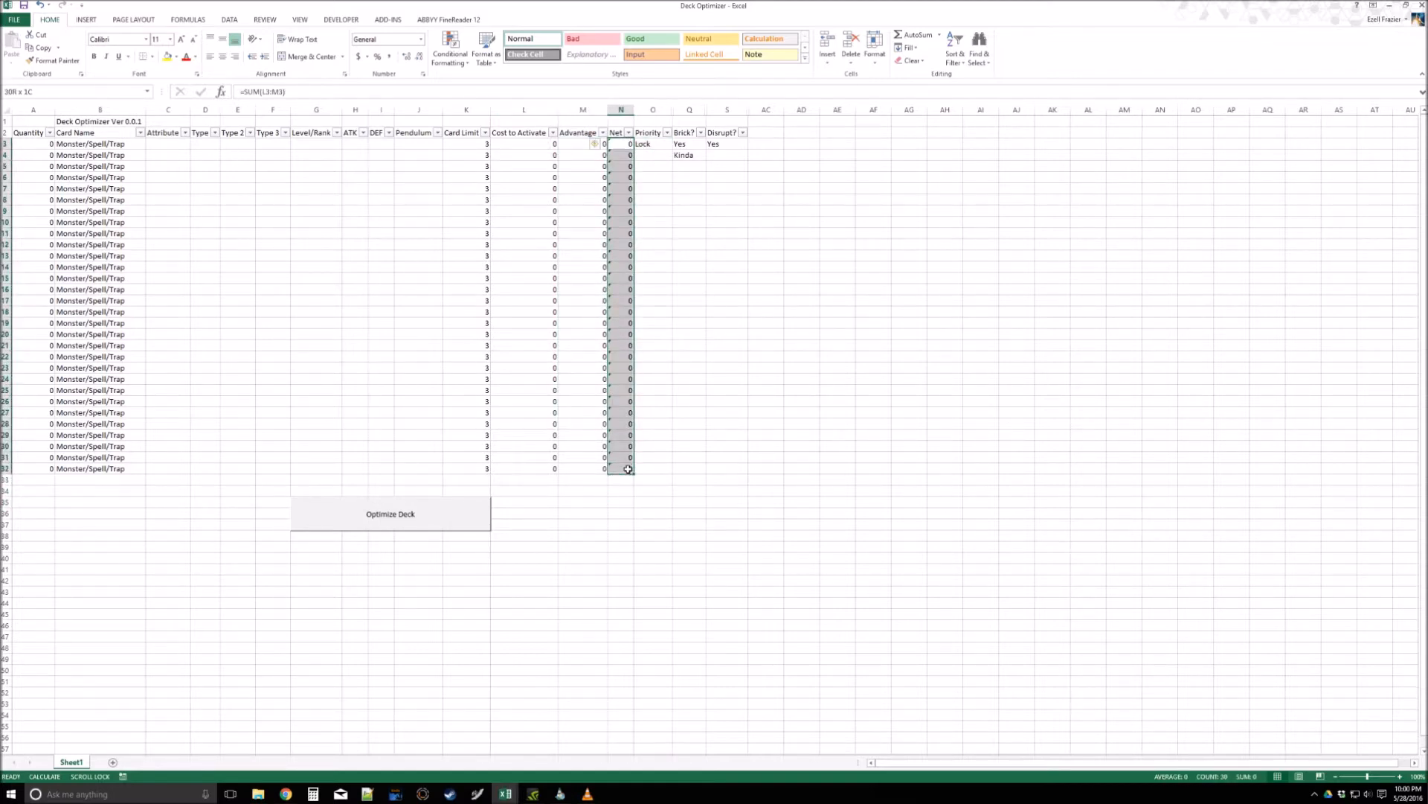
left_click(669, 281)
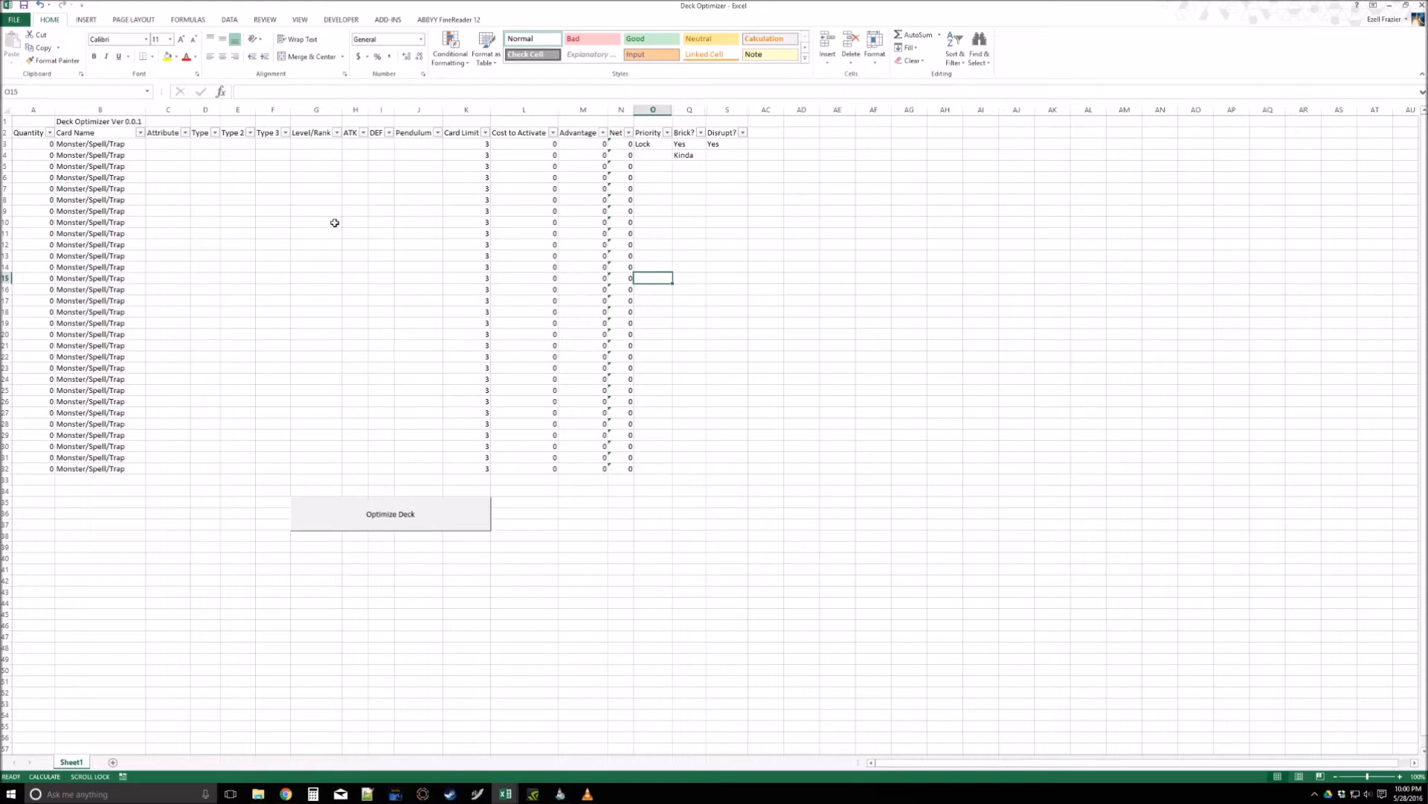
left_click(287, 211)
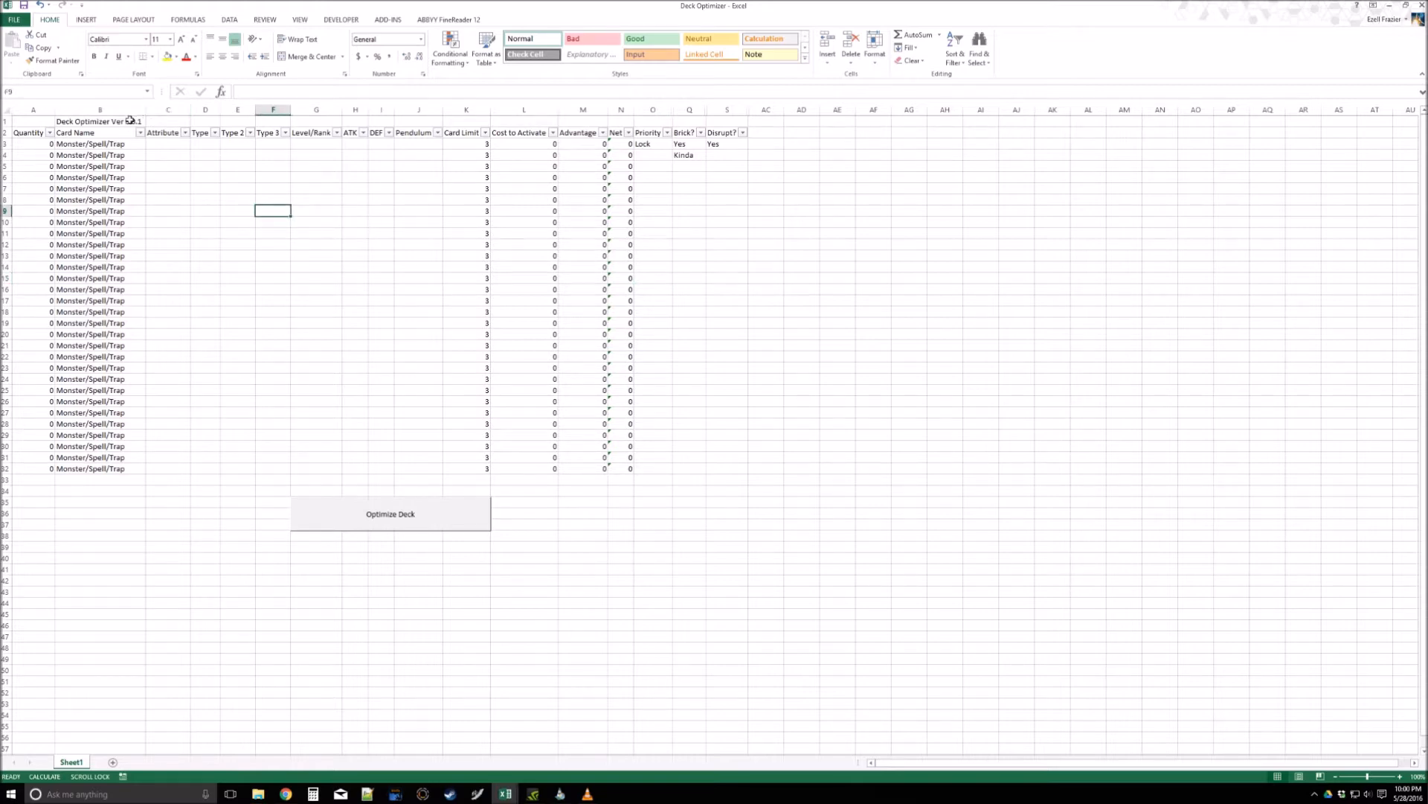
left_click(711, 202)
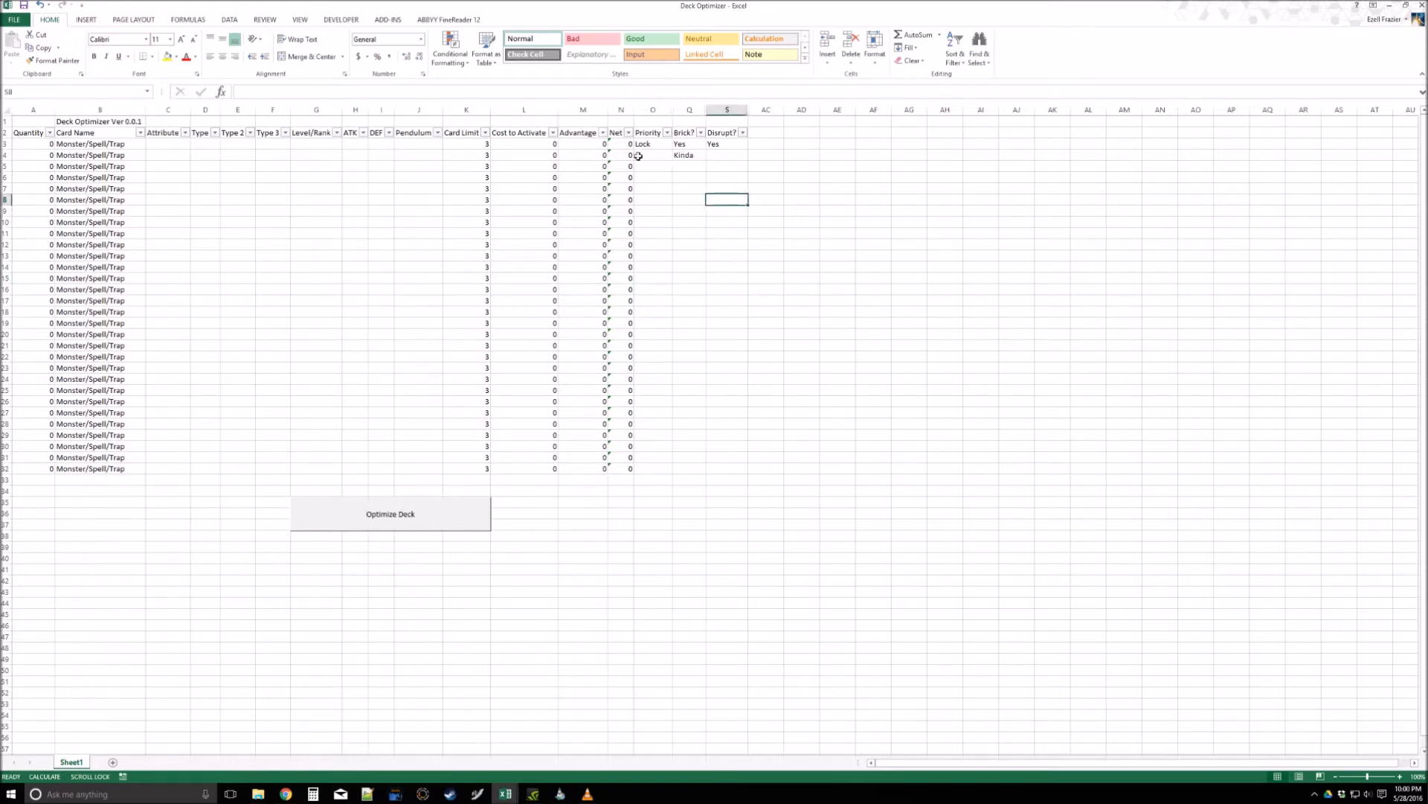
left_click_drag(628, 145, 631, 469)
left_click(811, 423)
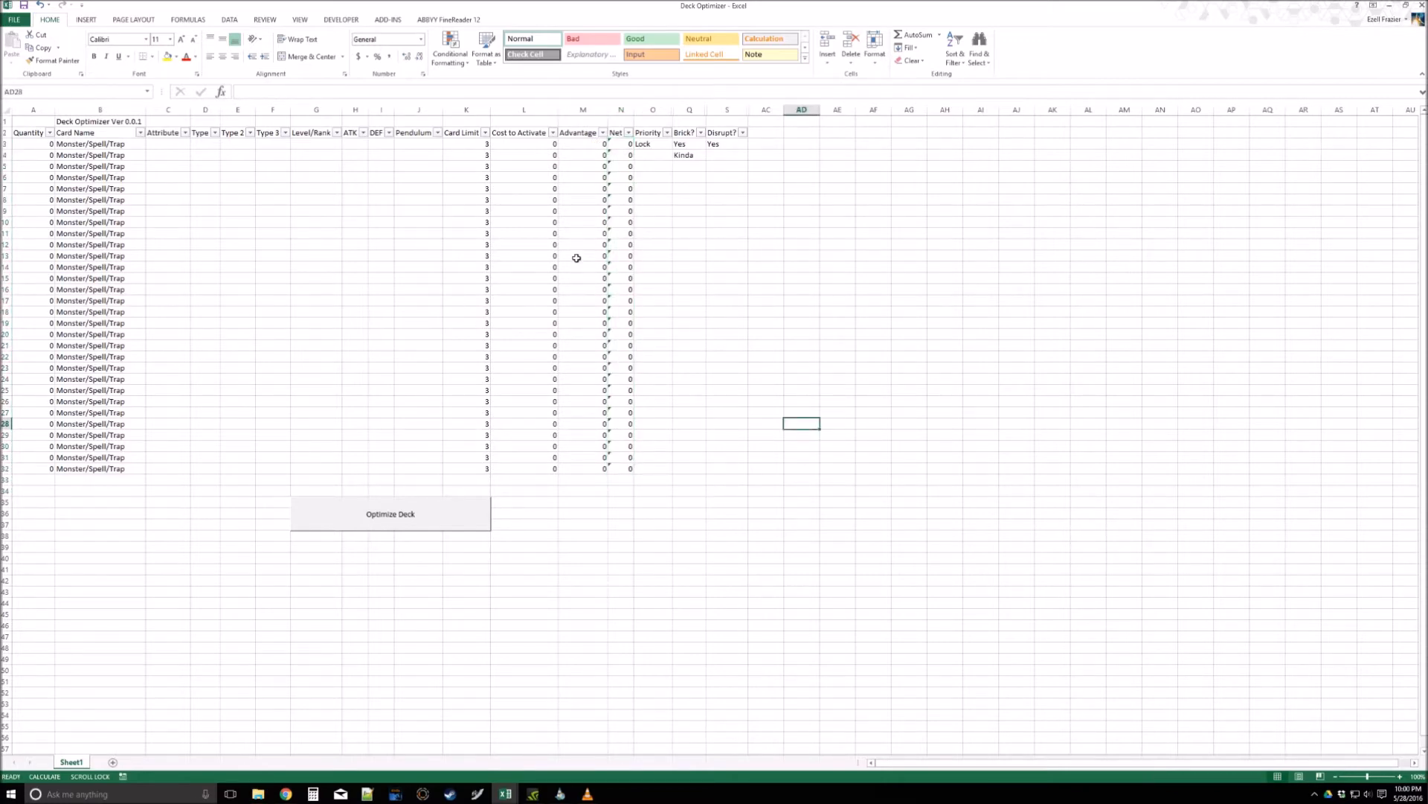
left_click(519, 143)
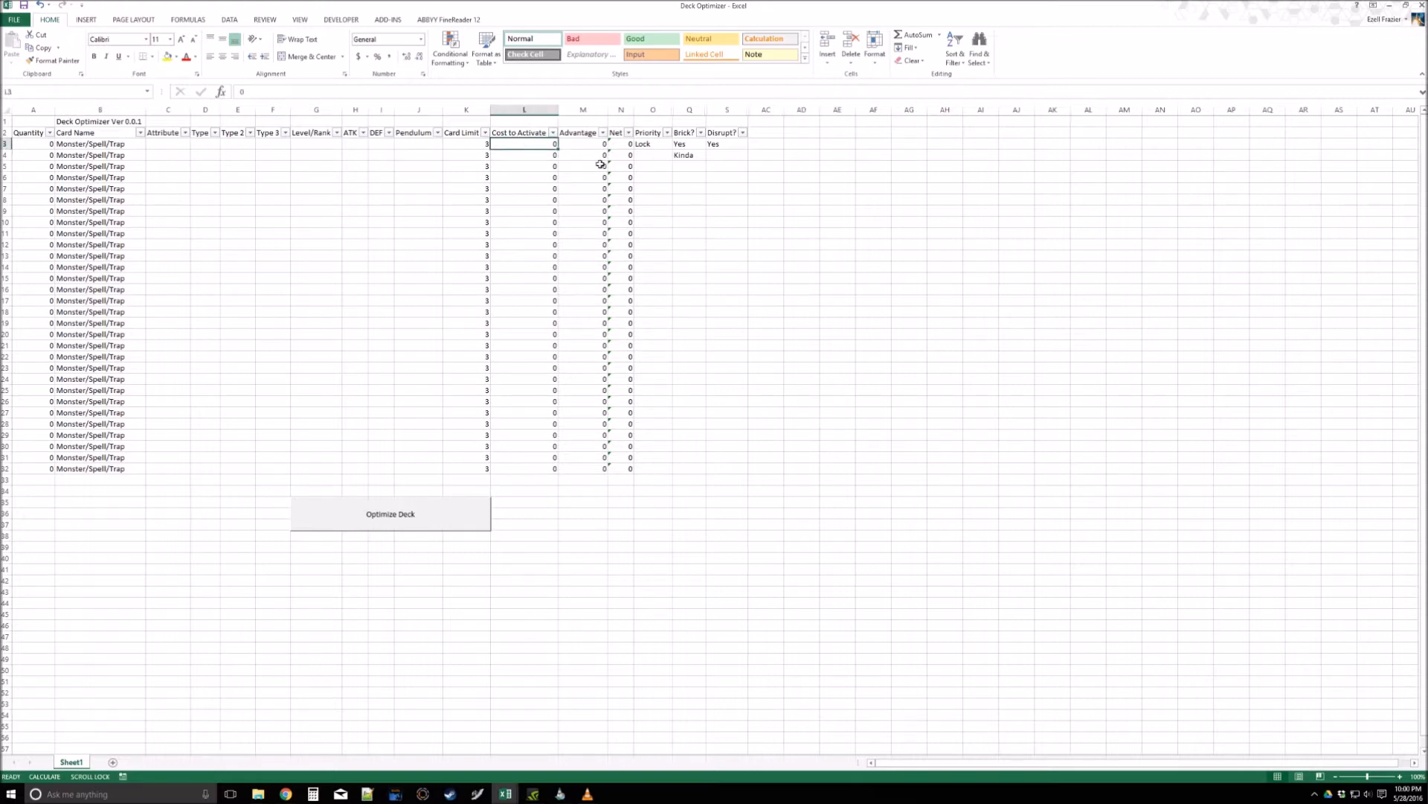
mouse_move(638, 5)
left_mouse_down()
mouse_move(596, 83)
mouse_move(648, 0)
left_mouse_up()
Step: Review the Card Limit column across all card rows, along with the Net, Priority and Brick? cells
left_click(402, 279)
left_click_drag(466, 149, 476, 469)
left_click(479, 469)
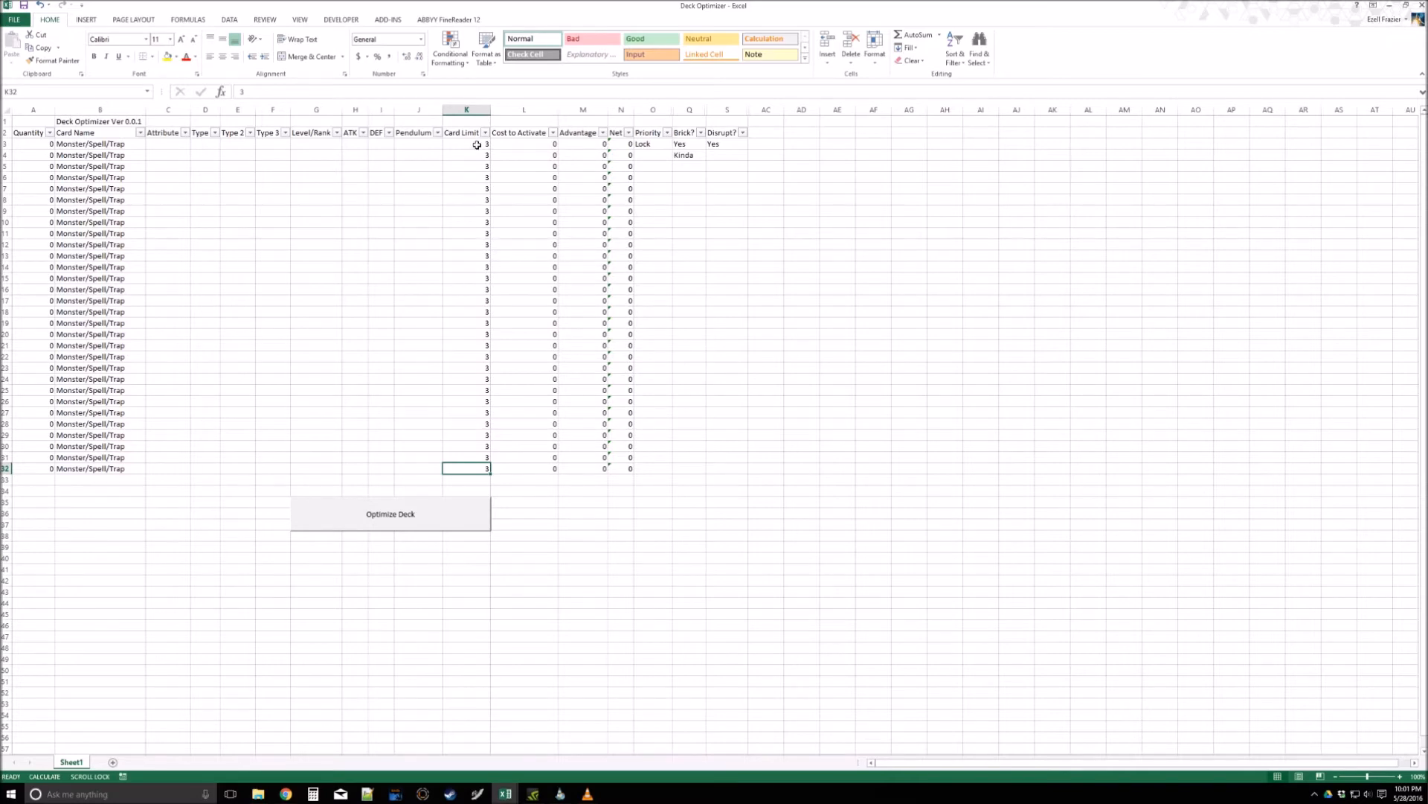
left_click_drag(477, 146, 483, 466)
left_click(456, 221)
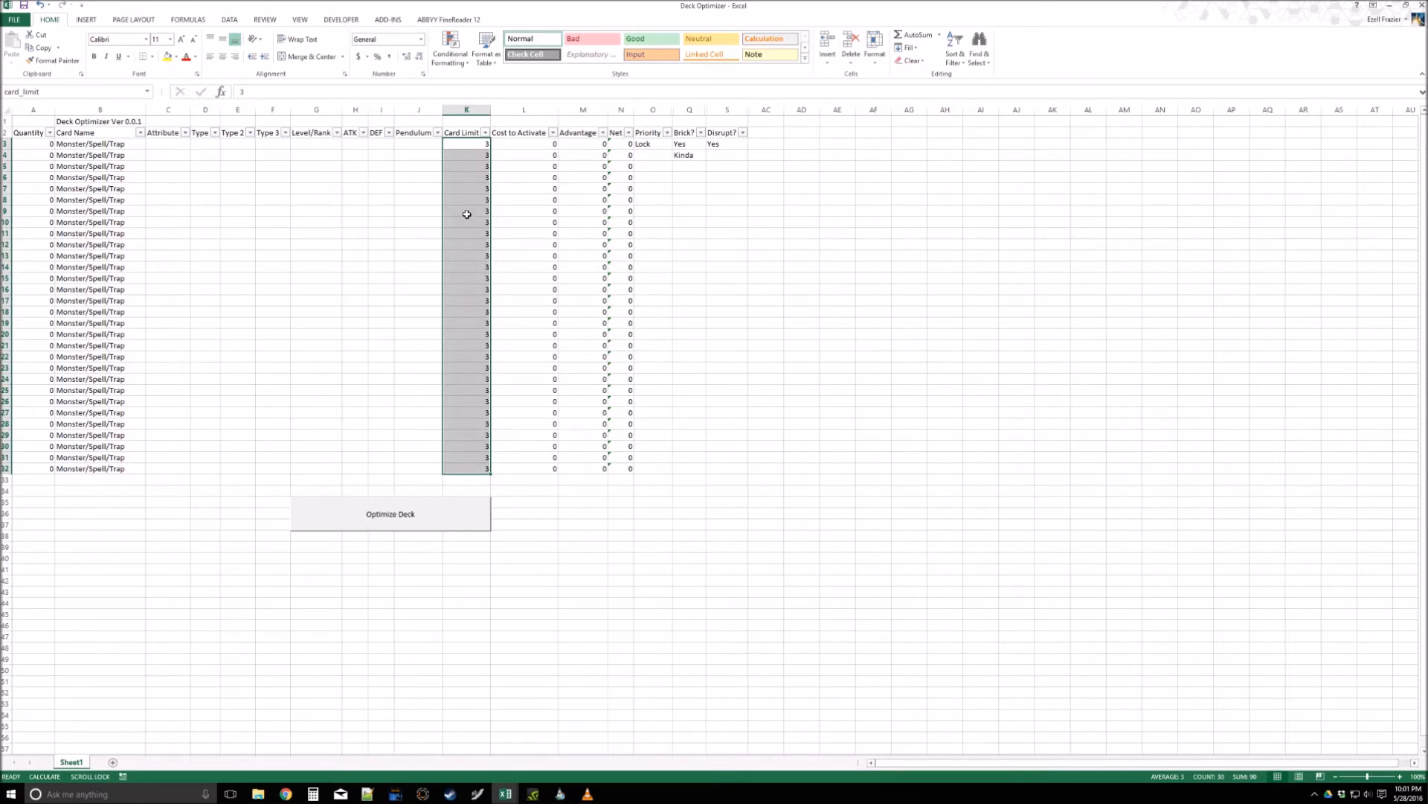
left_click_drag(623, 166, 623, 266)
left_click(684, 165)
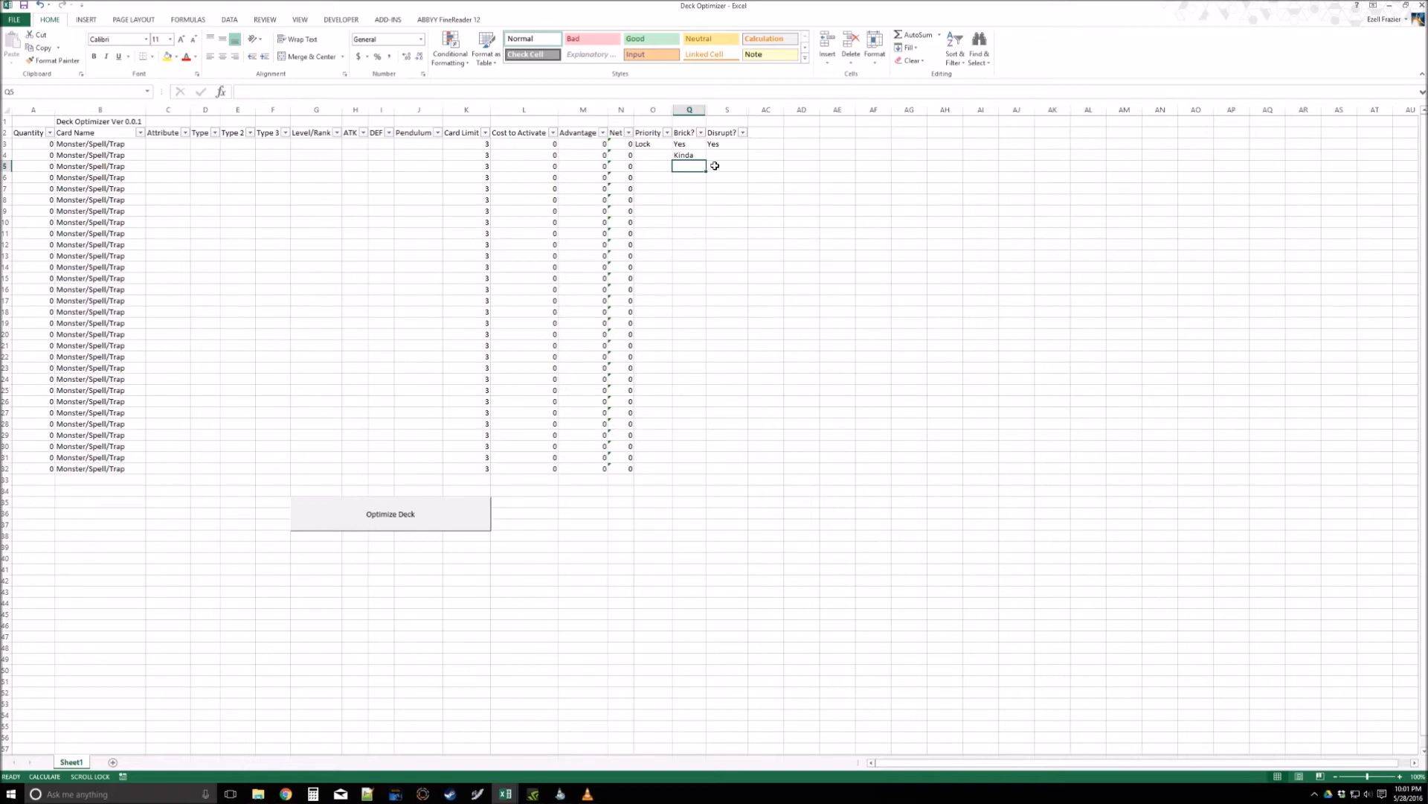
left_click(651, 157)
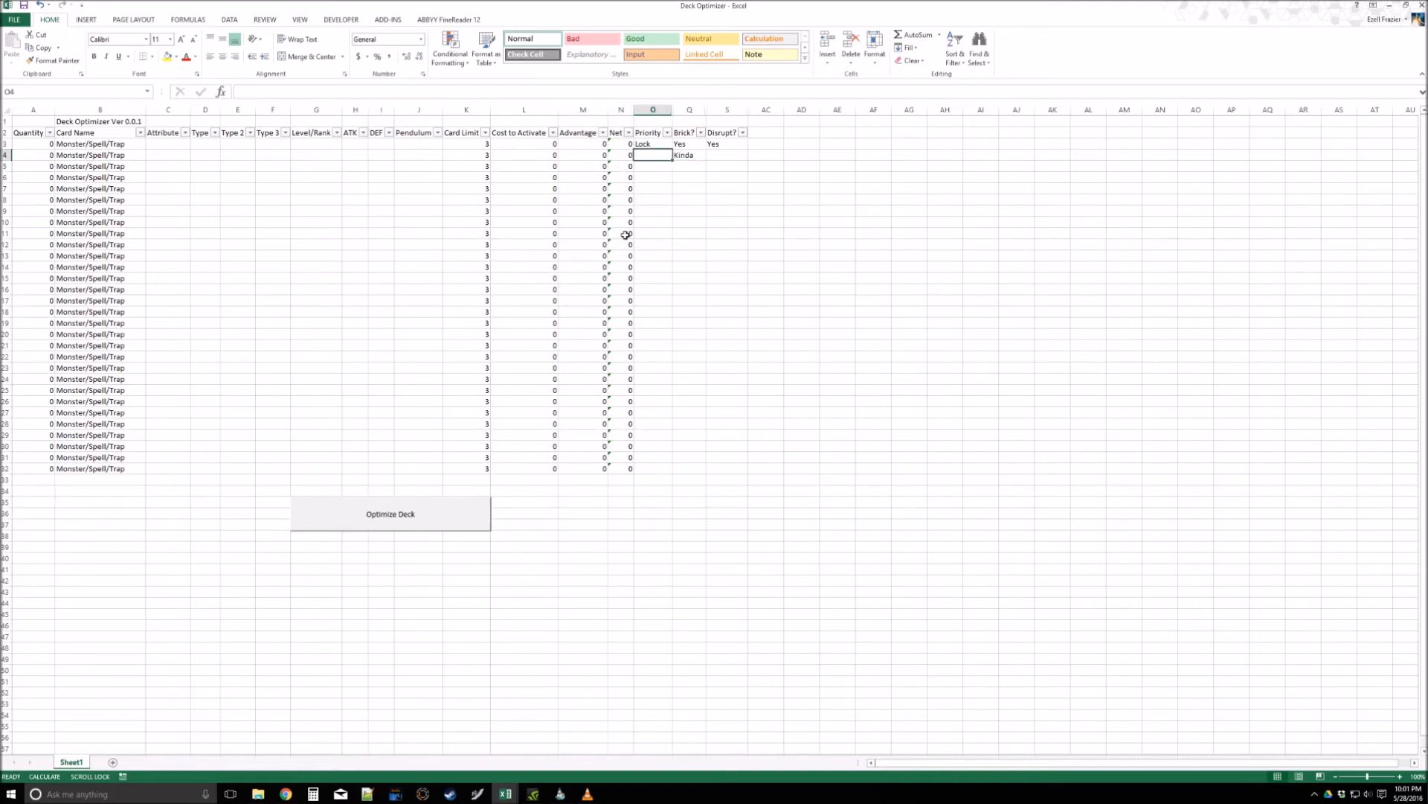
left_click(680, 190)
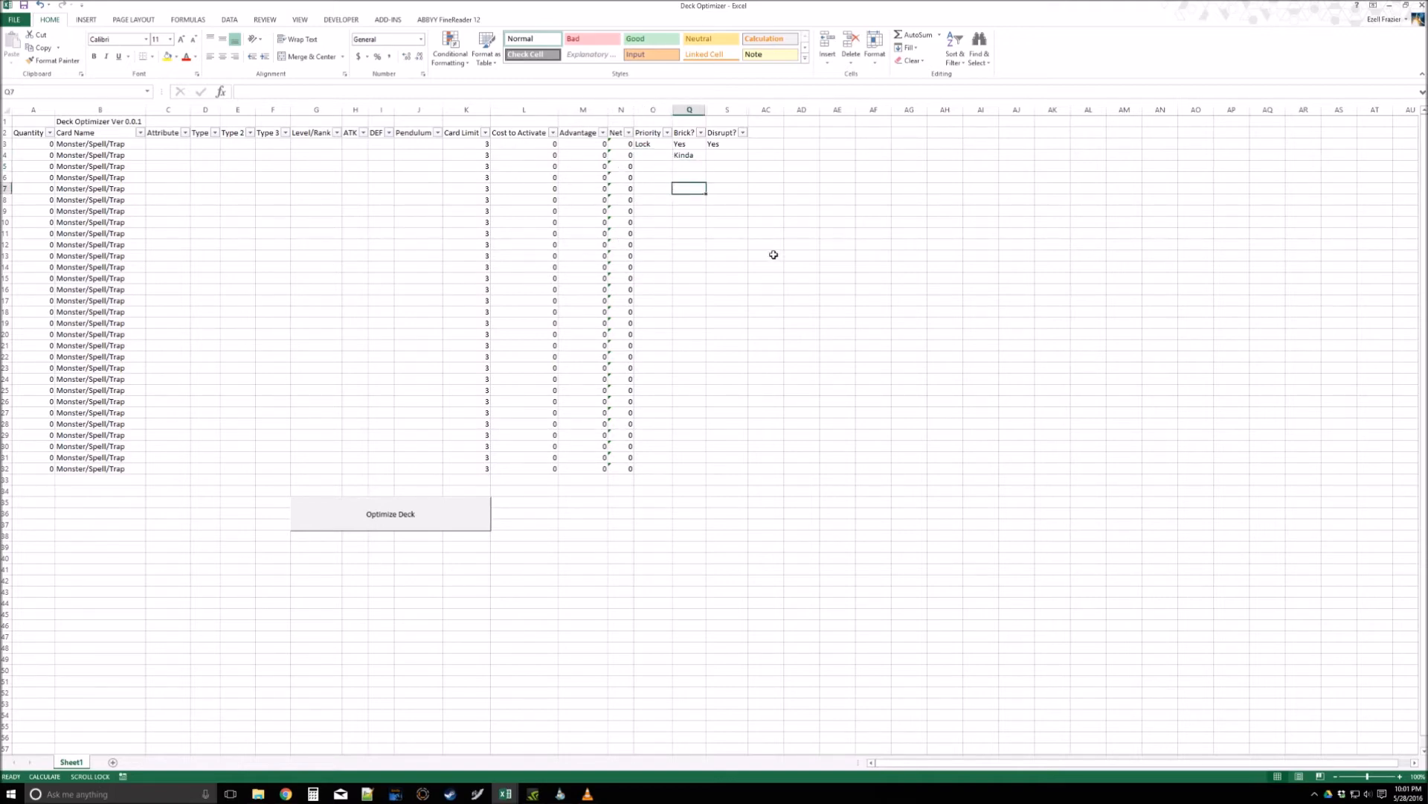
Step: Enter Yes and Meh in the Priority column for the second and third card rows
left_click(659, 180)
left_click(655, 145)
left_click(660, 153)
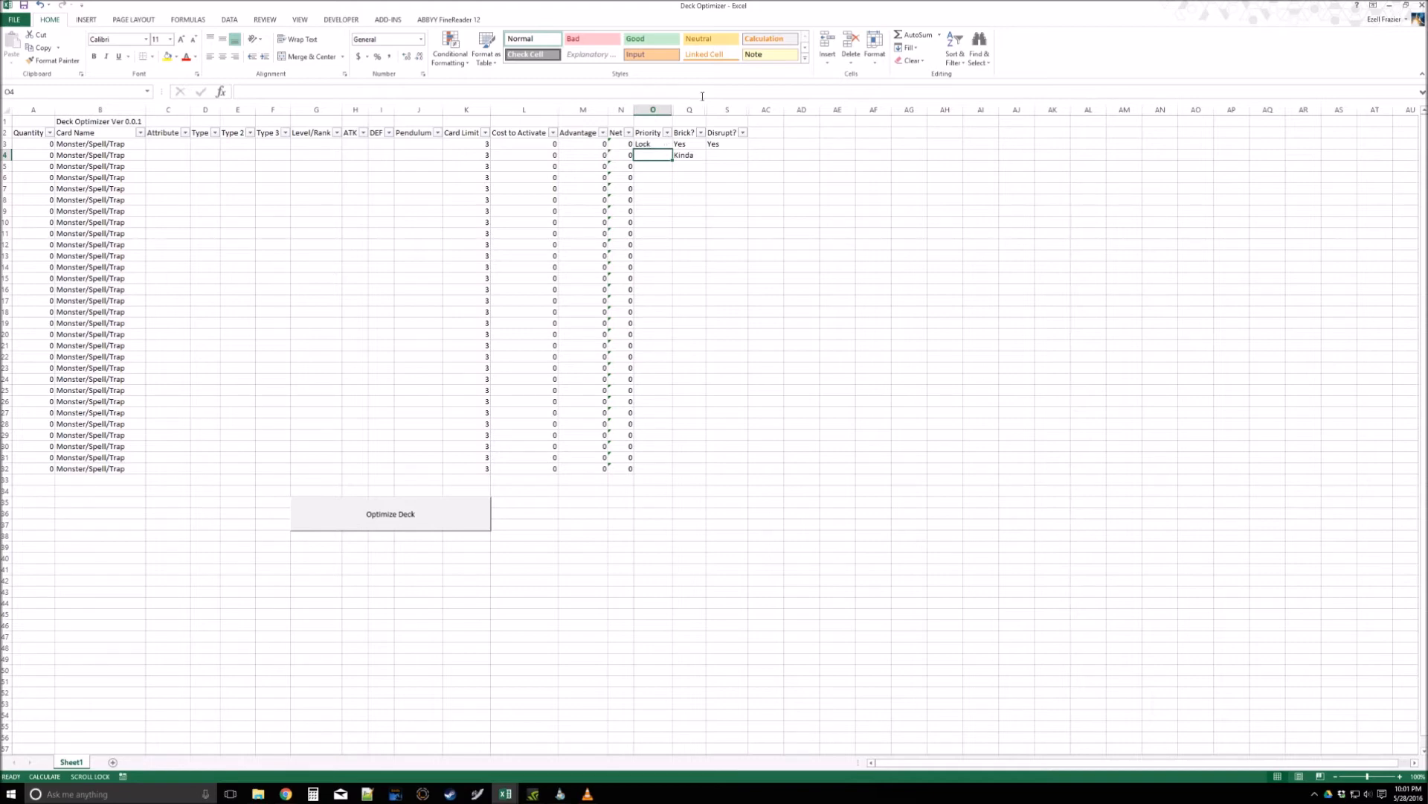
type("Yes")
key("Return")
type("Meh")
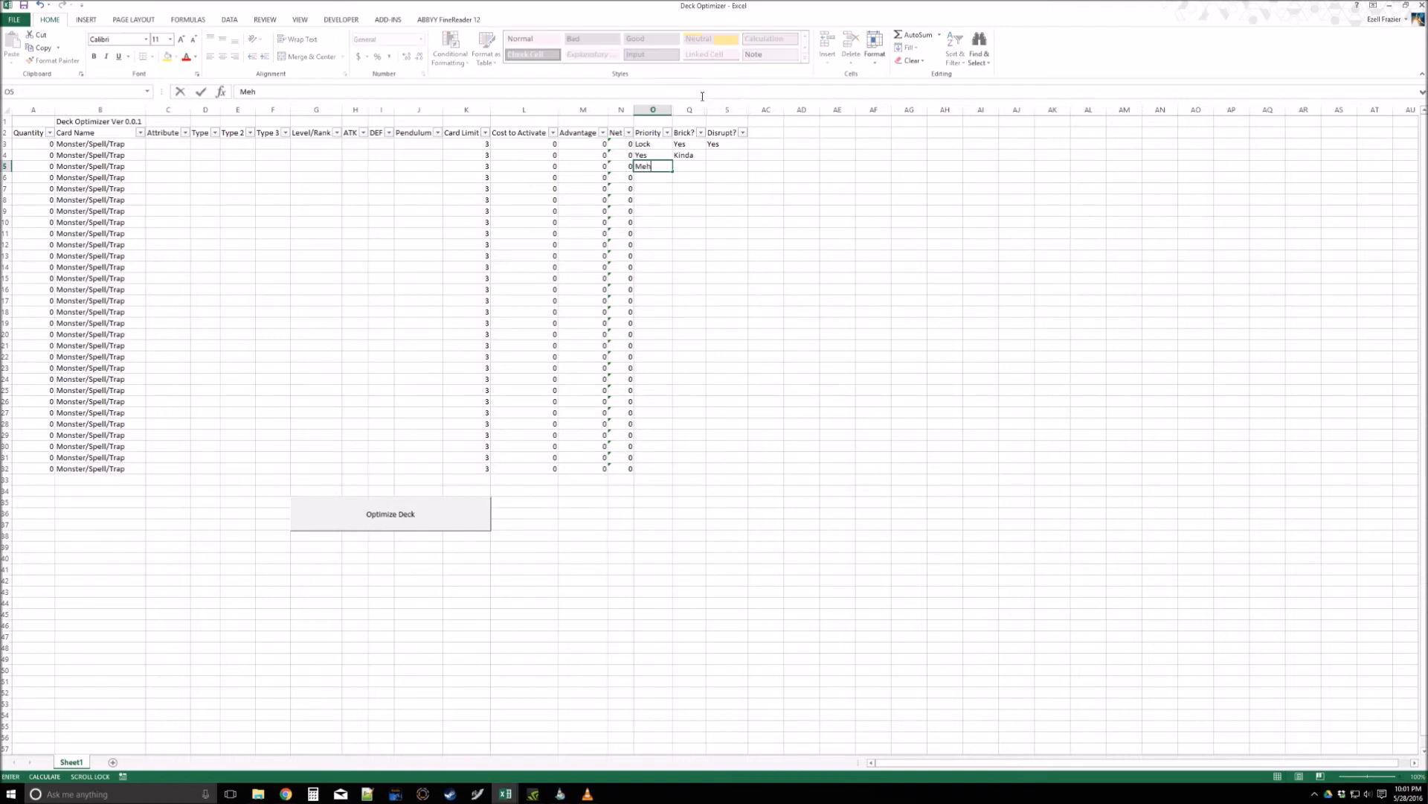
key("Return")
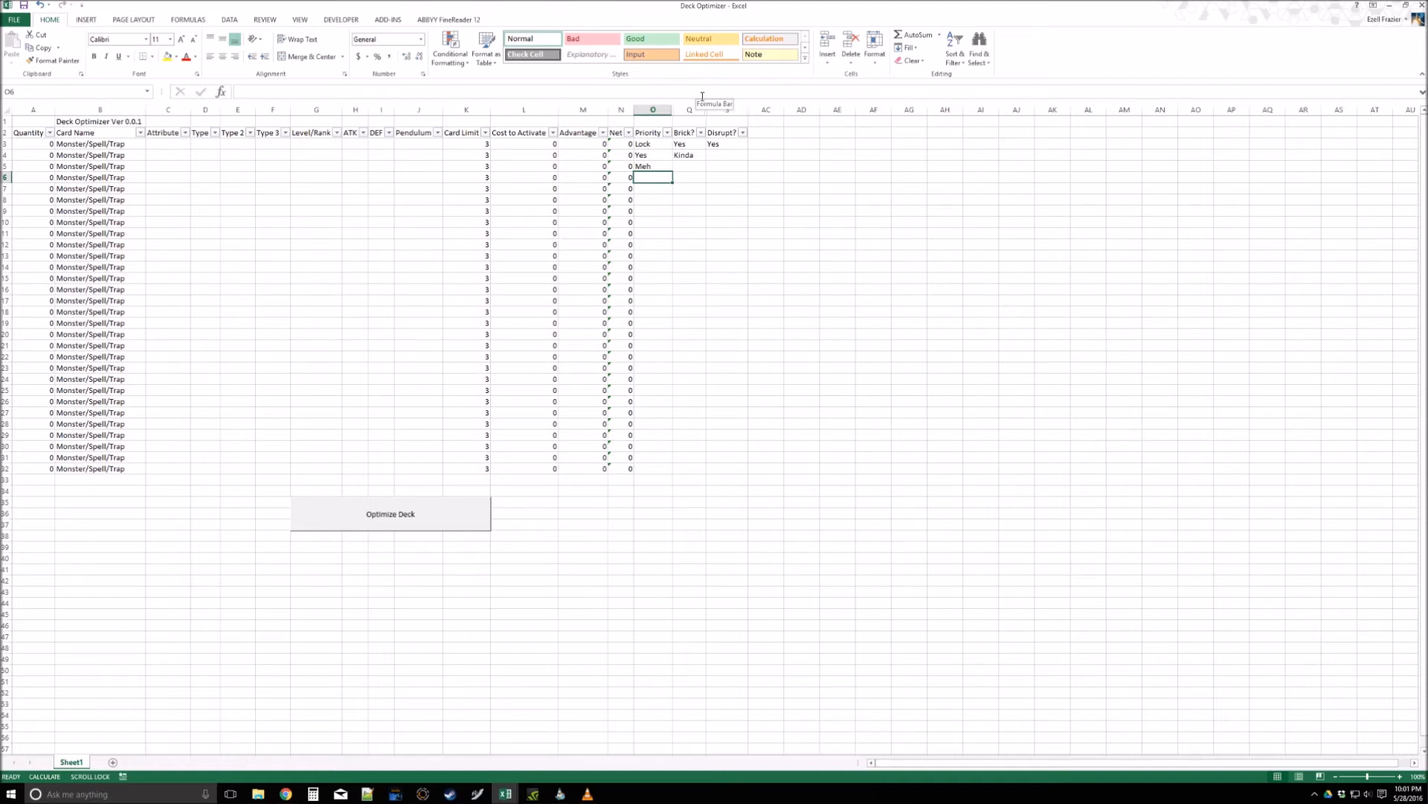
Step: Review the Priority entries and the blank cells beneath them, along with the Cost to Activate, Advantage, Net and Disrupt? columns
left_click(657, 164)
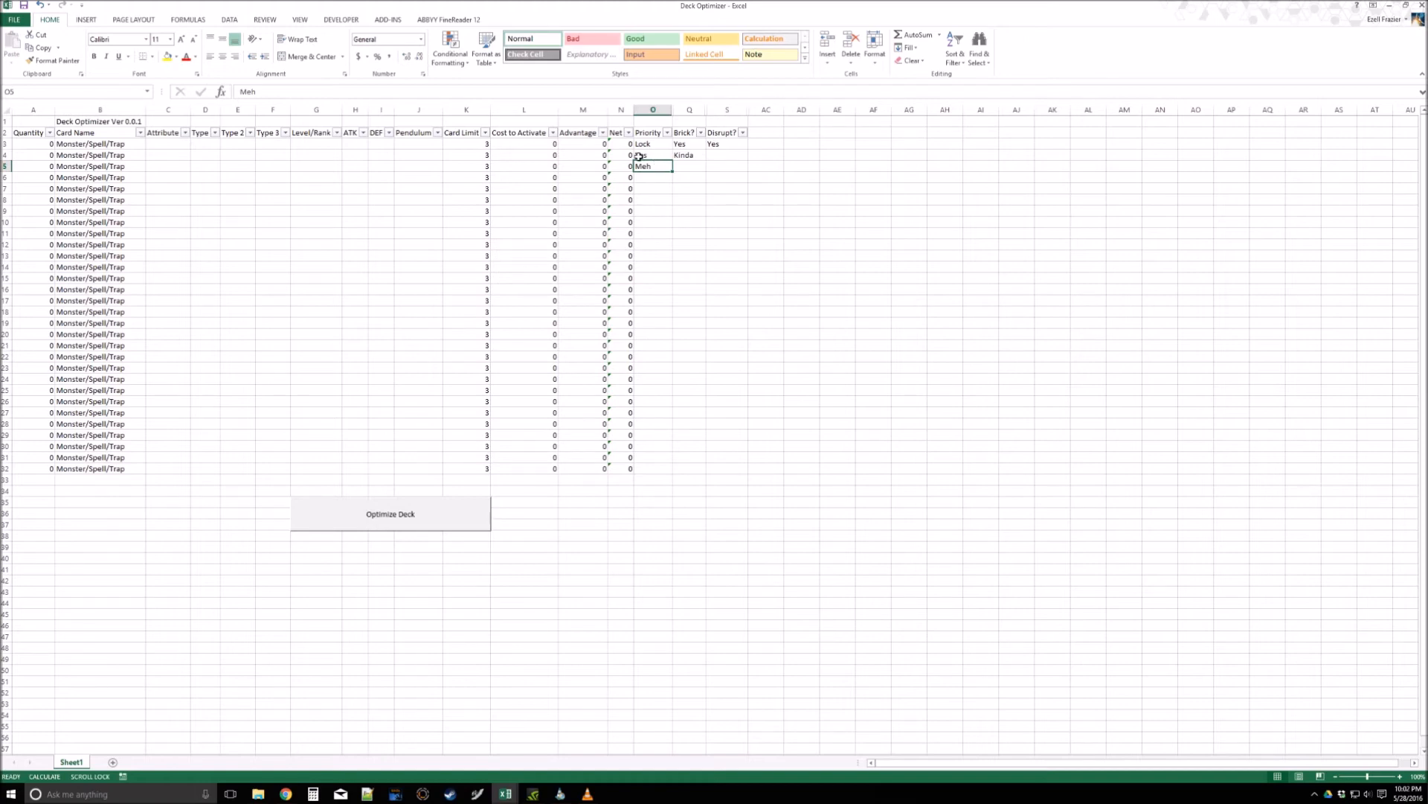
left_click(659, 181)
left_click(644, 168)
left_click_drag(652, 168, 705, 357)
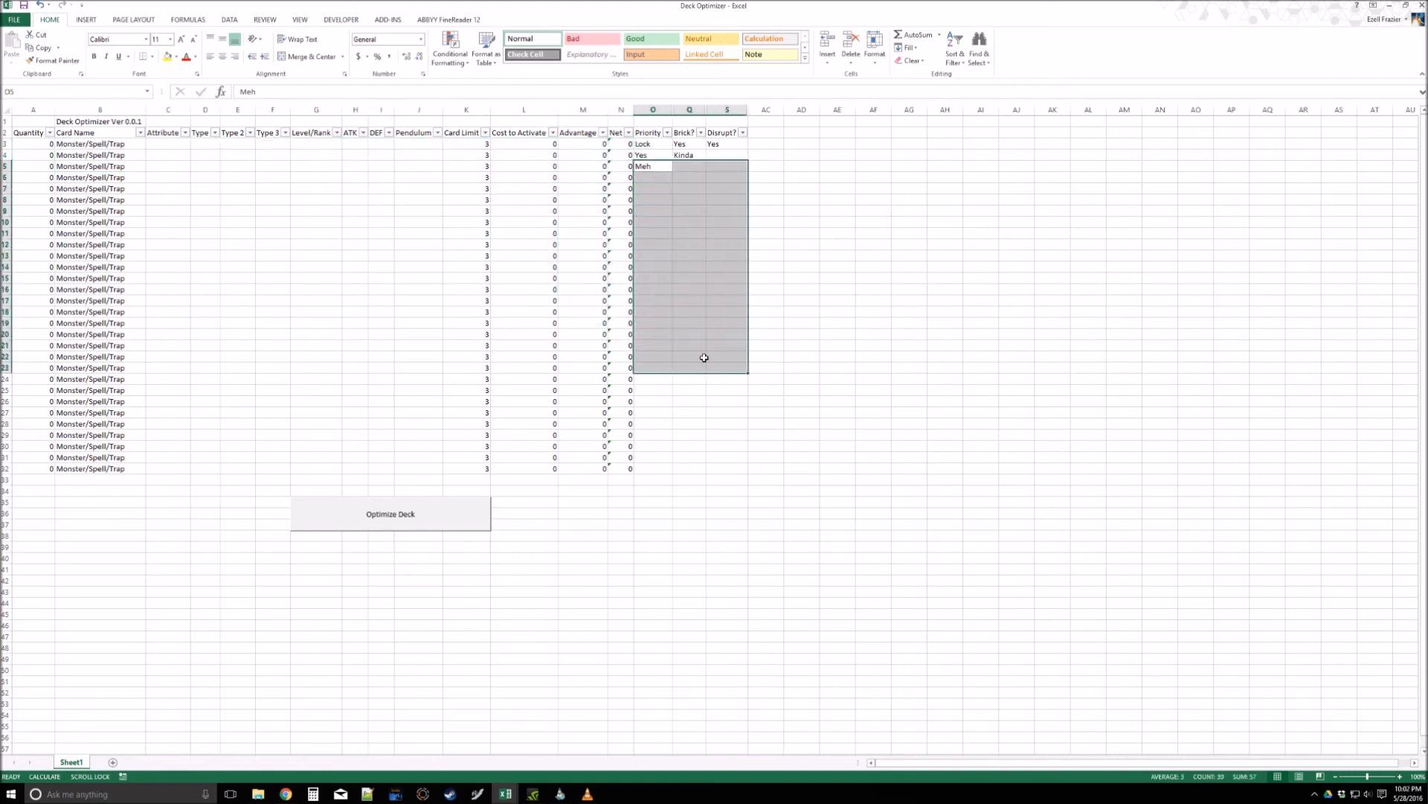
left_click(646, 165)
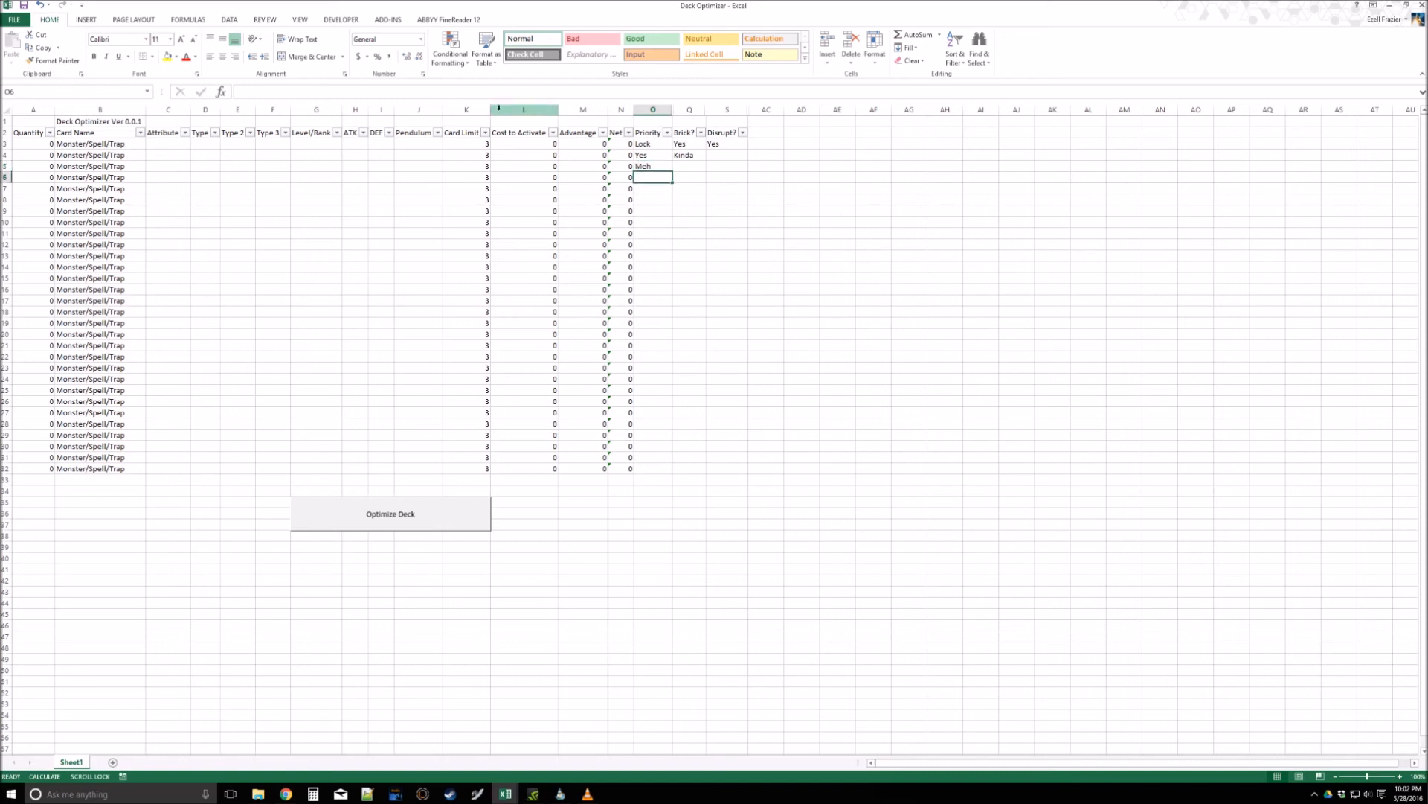
left_click(655, 187)
left_click(654, 177)
mouse_move(653, 166)
left_mouse_down()
mouse_move(729, 171)
mouse_move(629, 167)
mouse_move(642, 169)
left_mouse_up()
left_click(645, 210)
left_click(655, 182)
left_click(649, 198)
left_click(652, 179)
left_click(658, 259)
left_click(652, 179)
left_click_drag(653, 182, 608, 174)
left_click_drag(548, 144, 625, 446)
left_click_drag(692, 152, 707, 402)
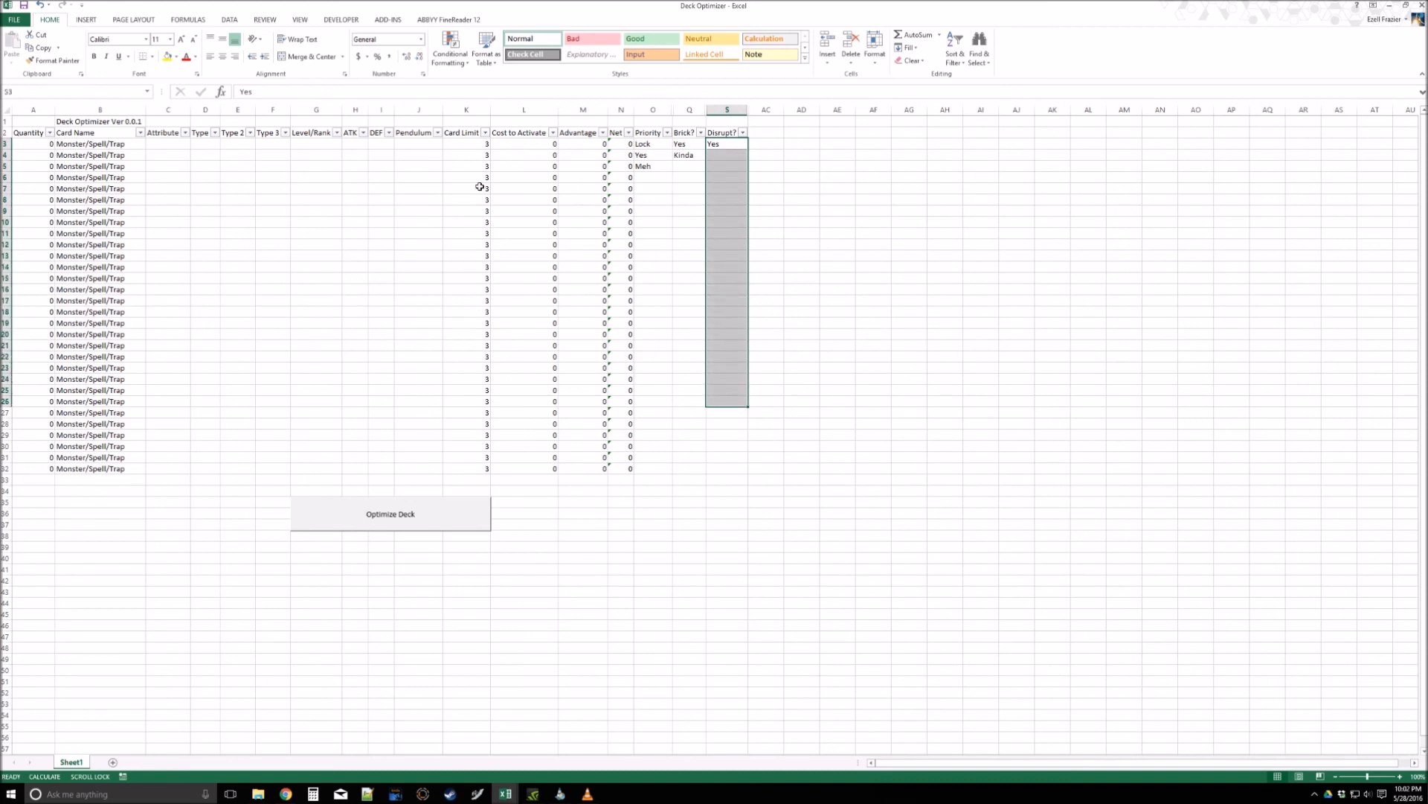